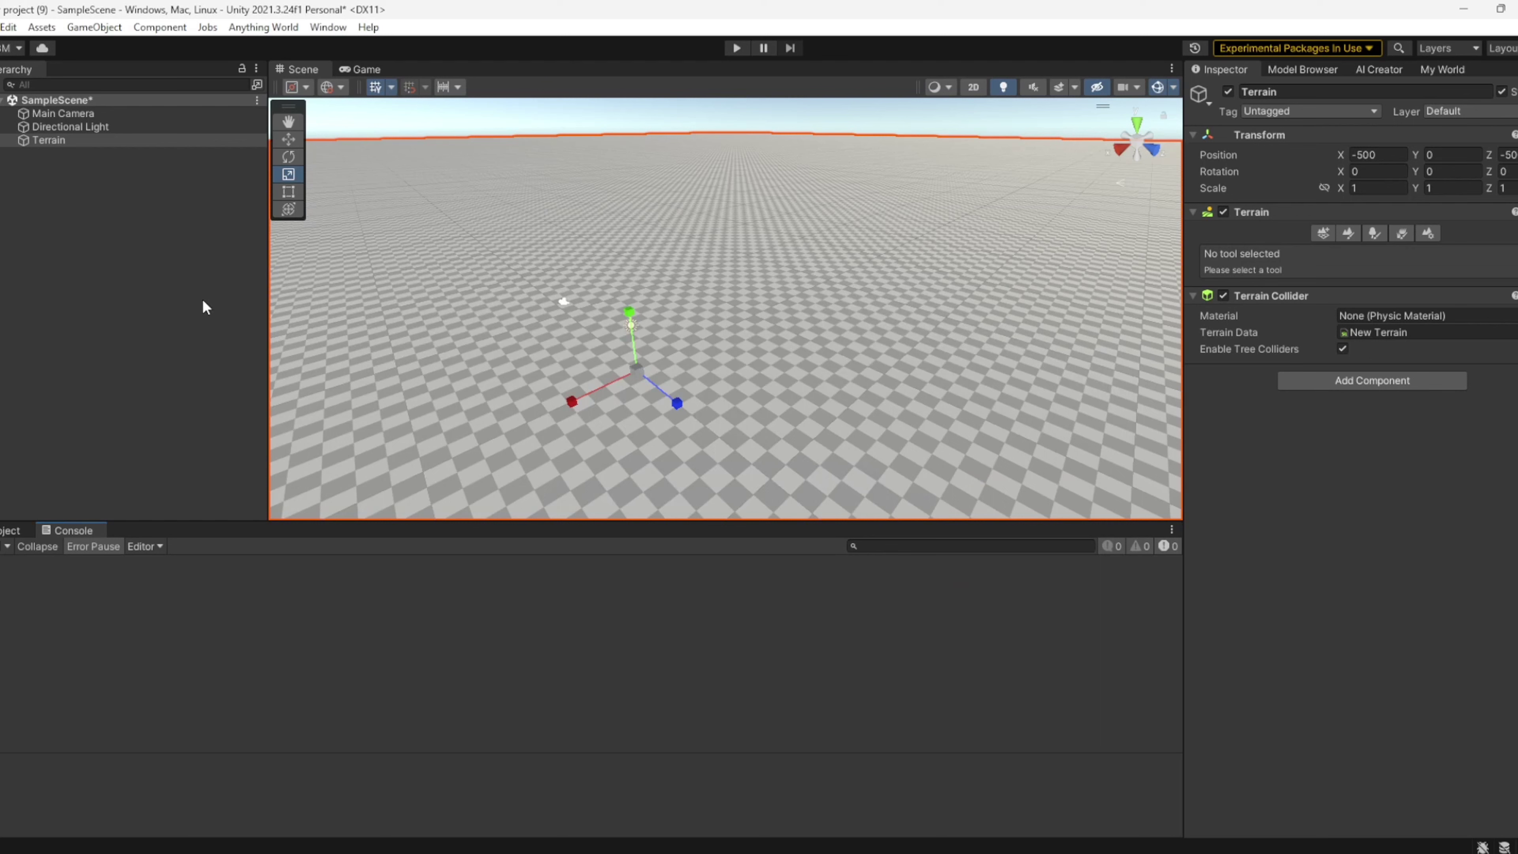
# Step: Open the Anything World menu from Unity's top menu bar
pyautogui.click(261, 28)
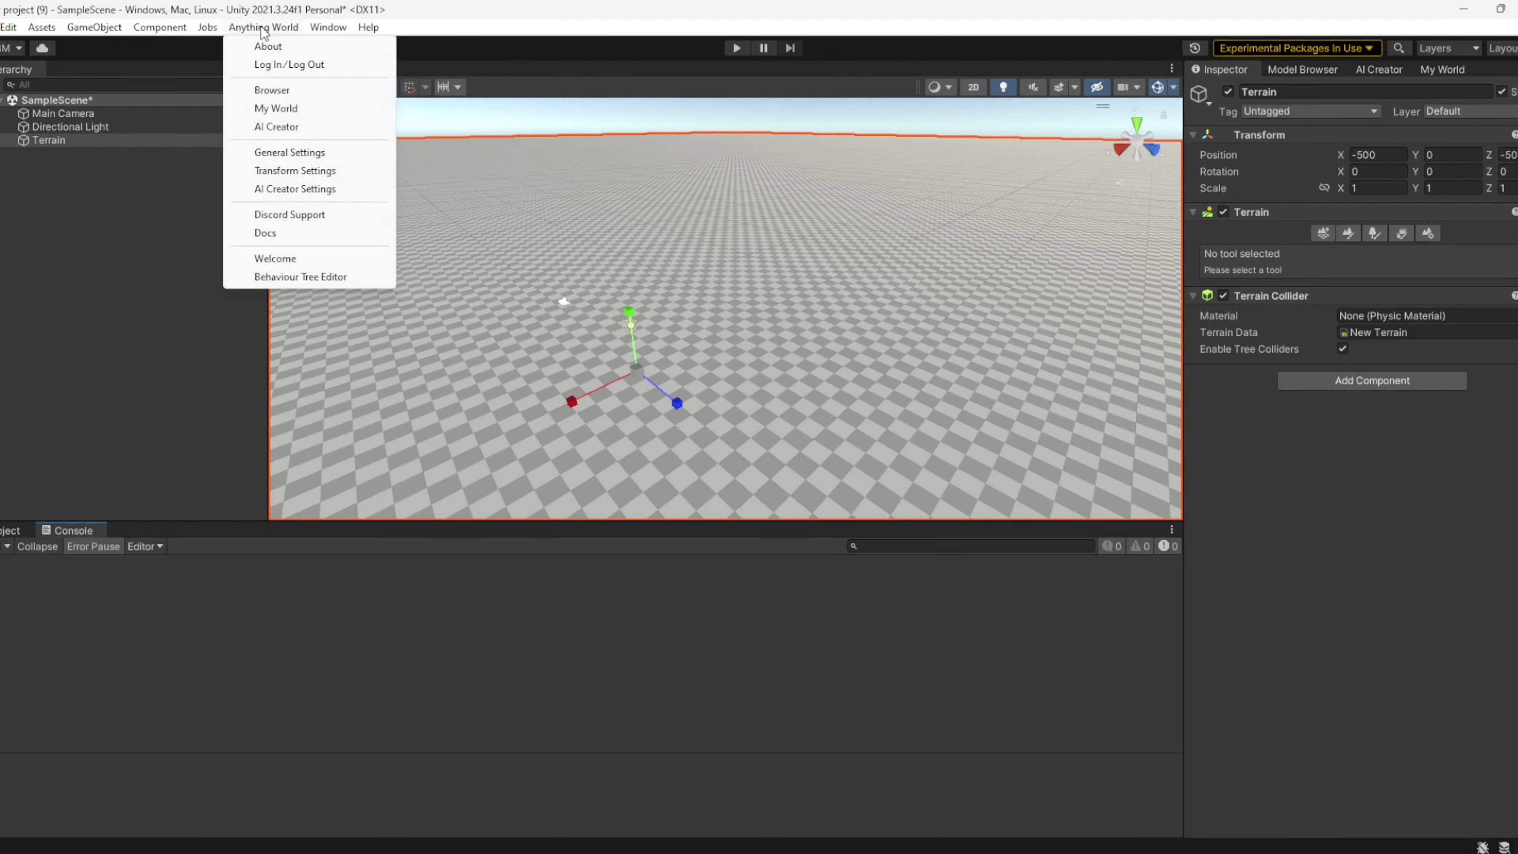
# Step: Open the Behaviour Tree Editor and bring up the Asset list to choose SplineMovement.asset
pyautogui.click(266, 277)
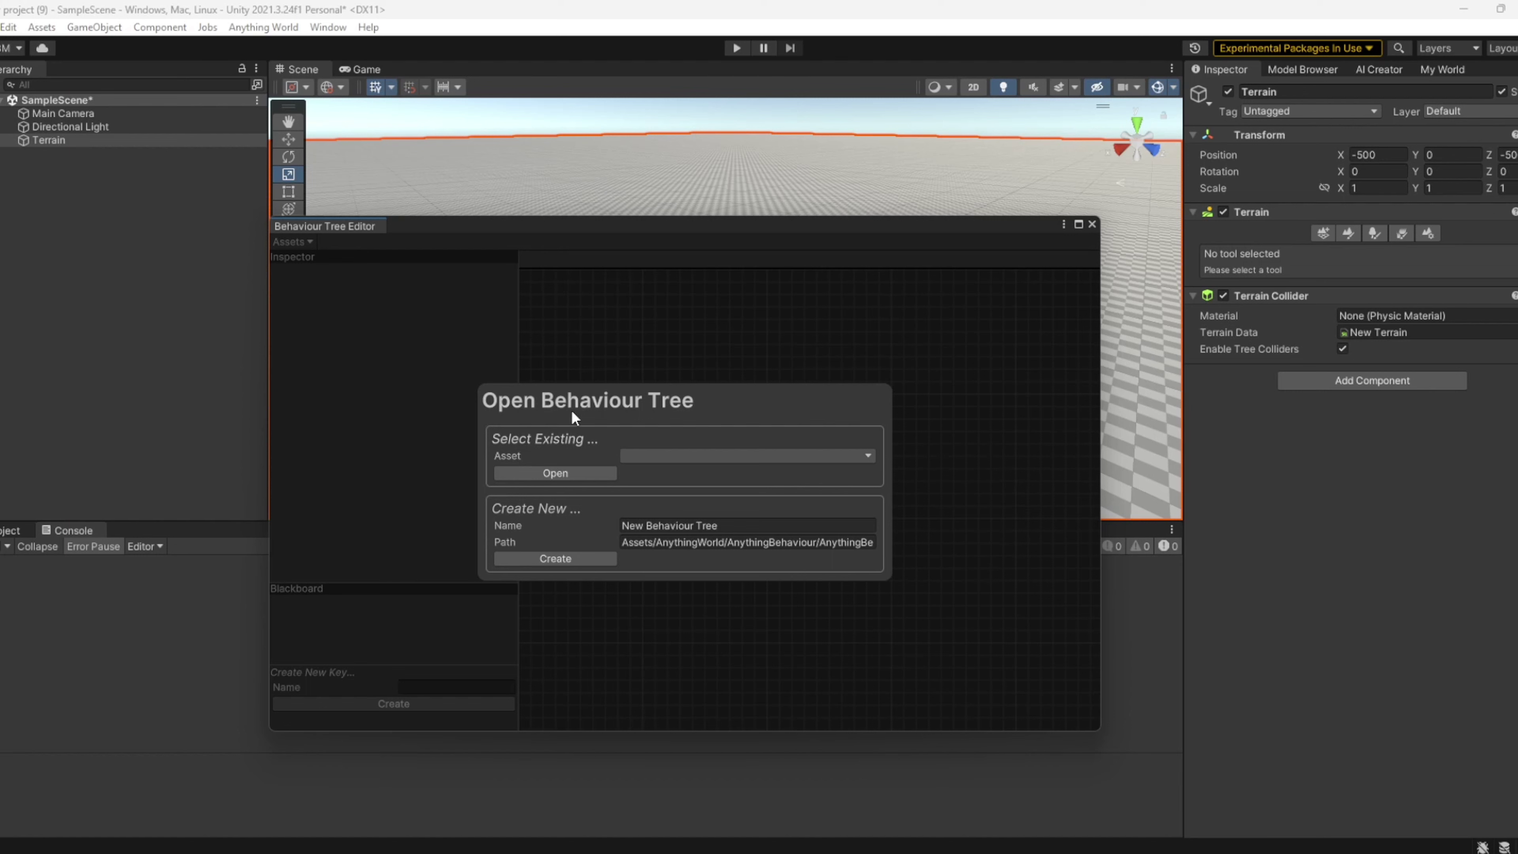
pyautogui.click(647, 455)
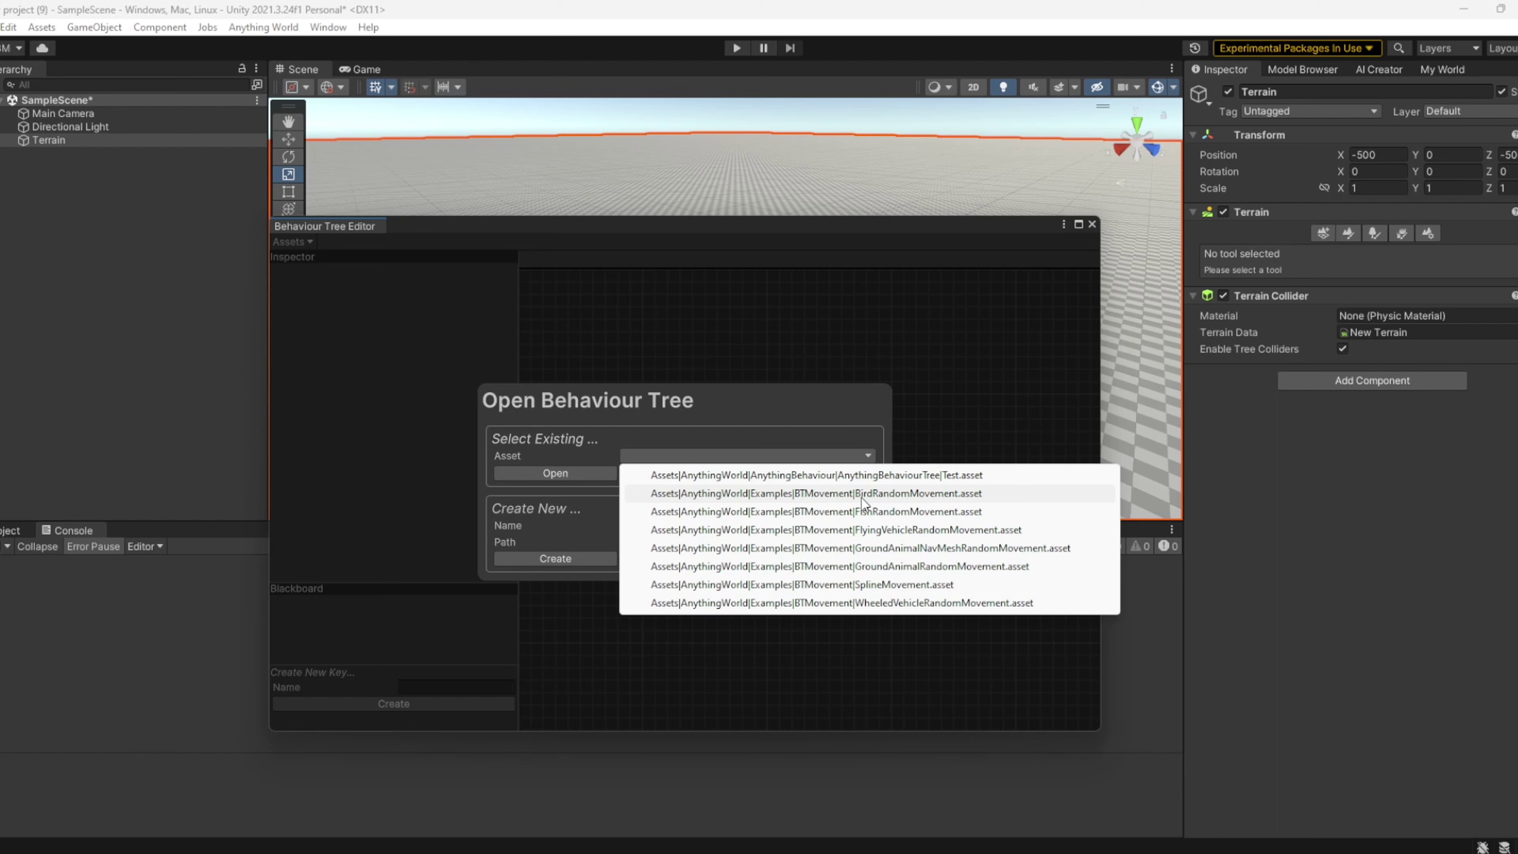
pyautogui.click(578, 540)
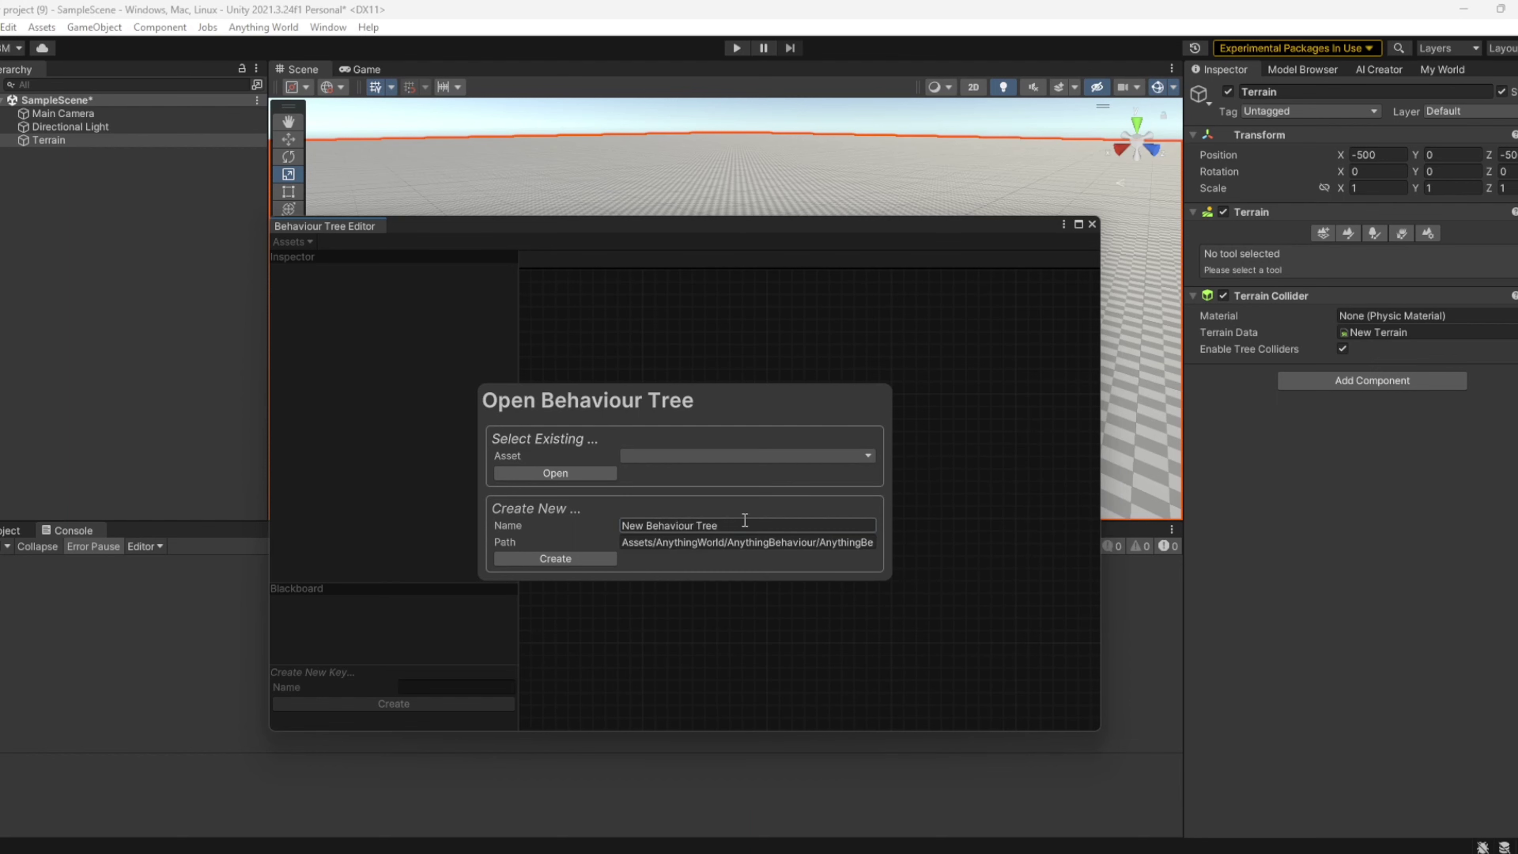
pyautogui.moveTo(745, 521); pyautogui.dragTo(497, 532)
pyautogui.click(660, 456)
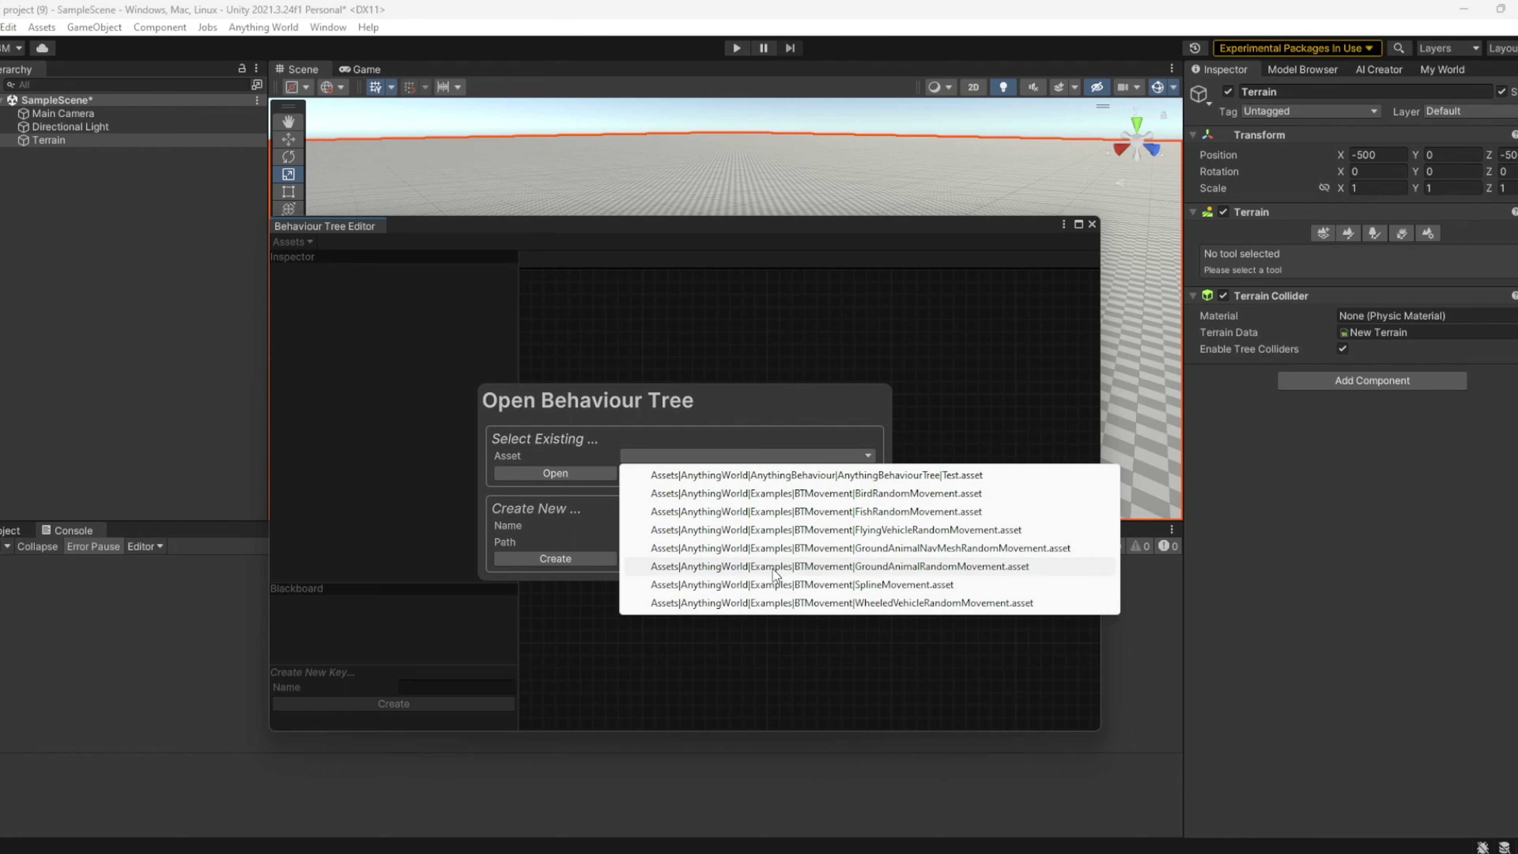
# Step: Load the SplineMovement tree, frame the graph, and select the MoveAlongSpline node
pyautogui.click(771, 586)
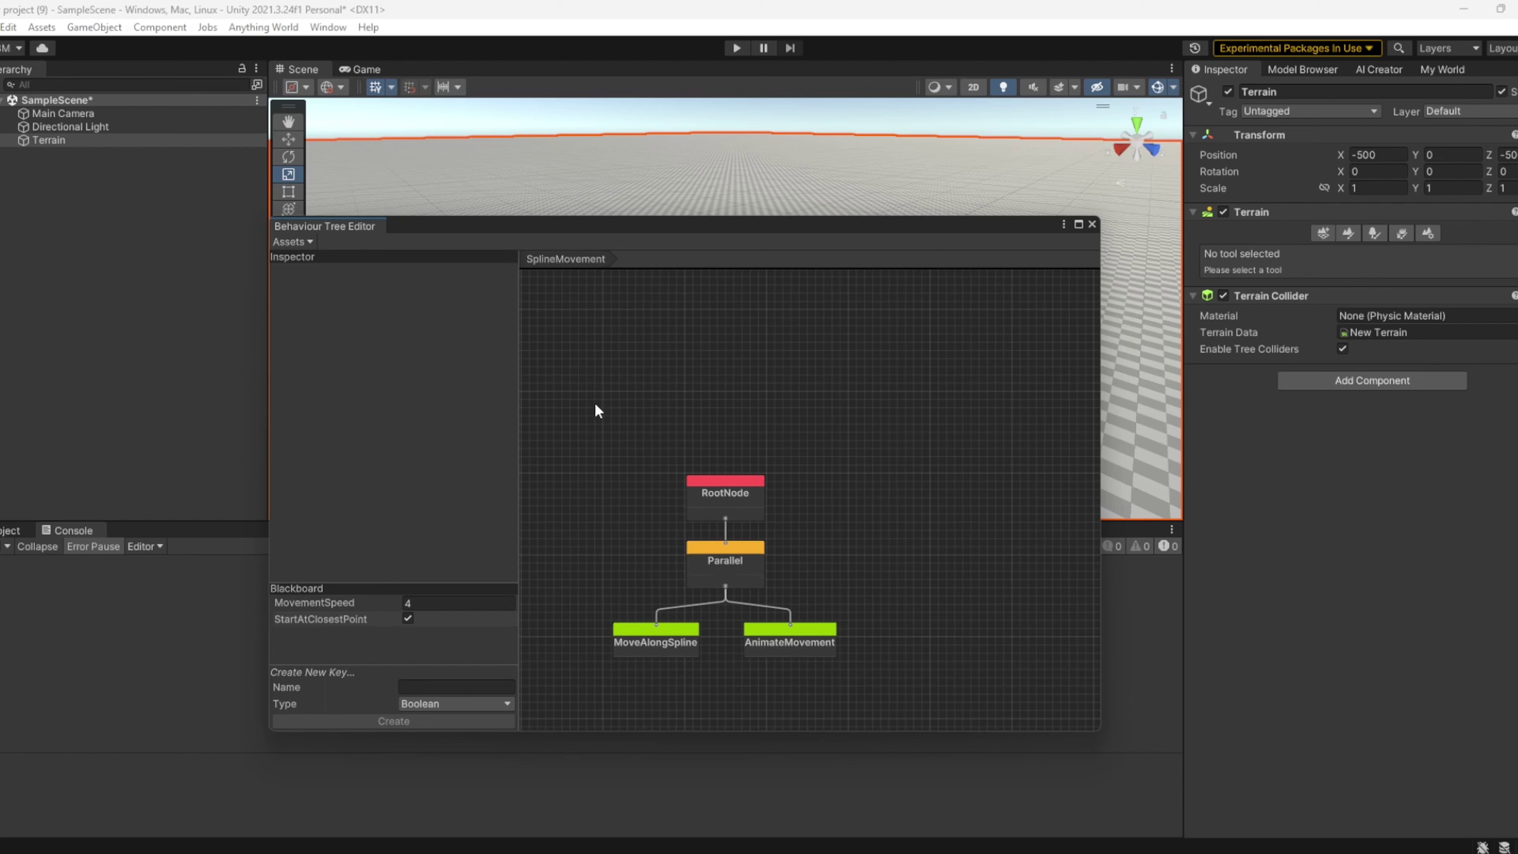
pyautogui.press('a')
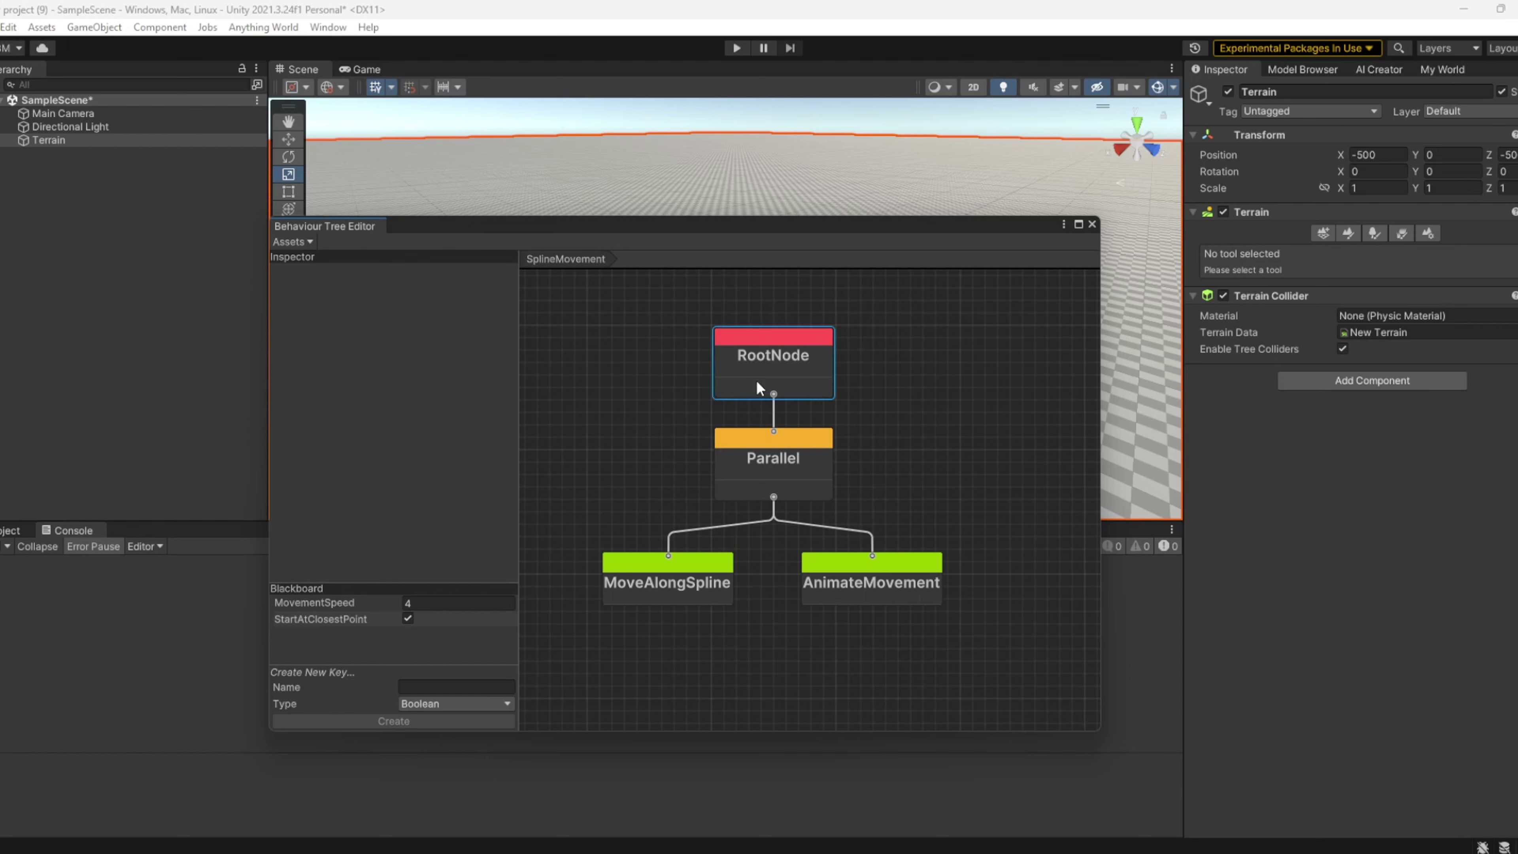
pyautogui.rightClick(773, 559)
pyautogui.click(770, 456)
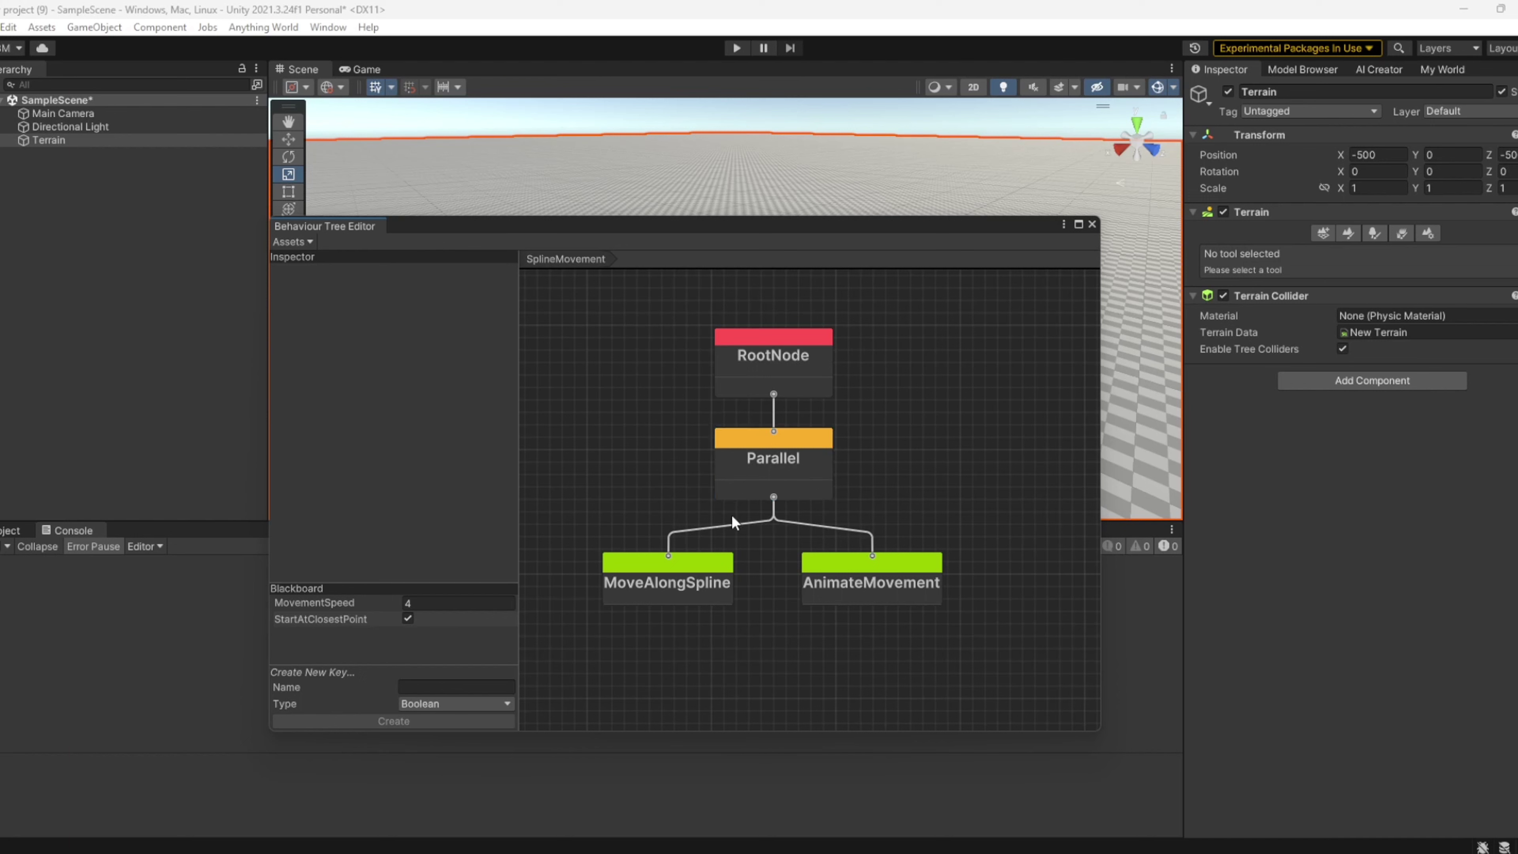
pyautogui.click(671, 582)
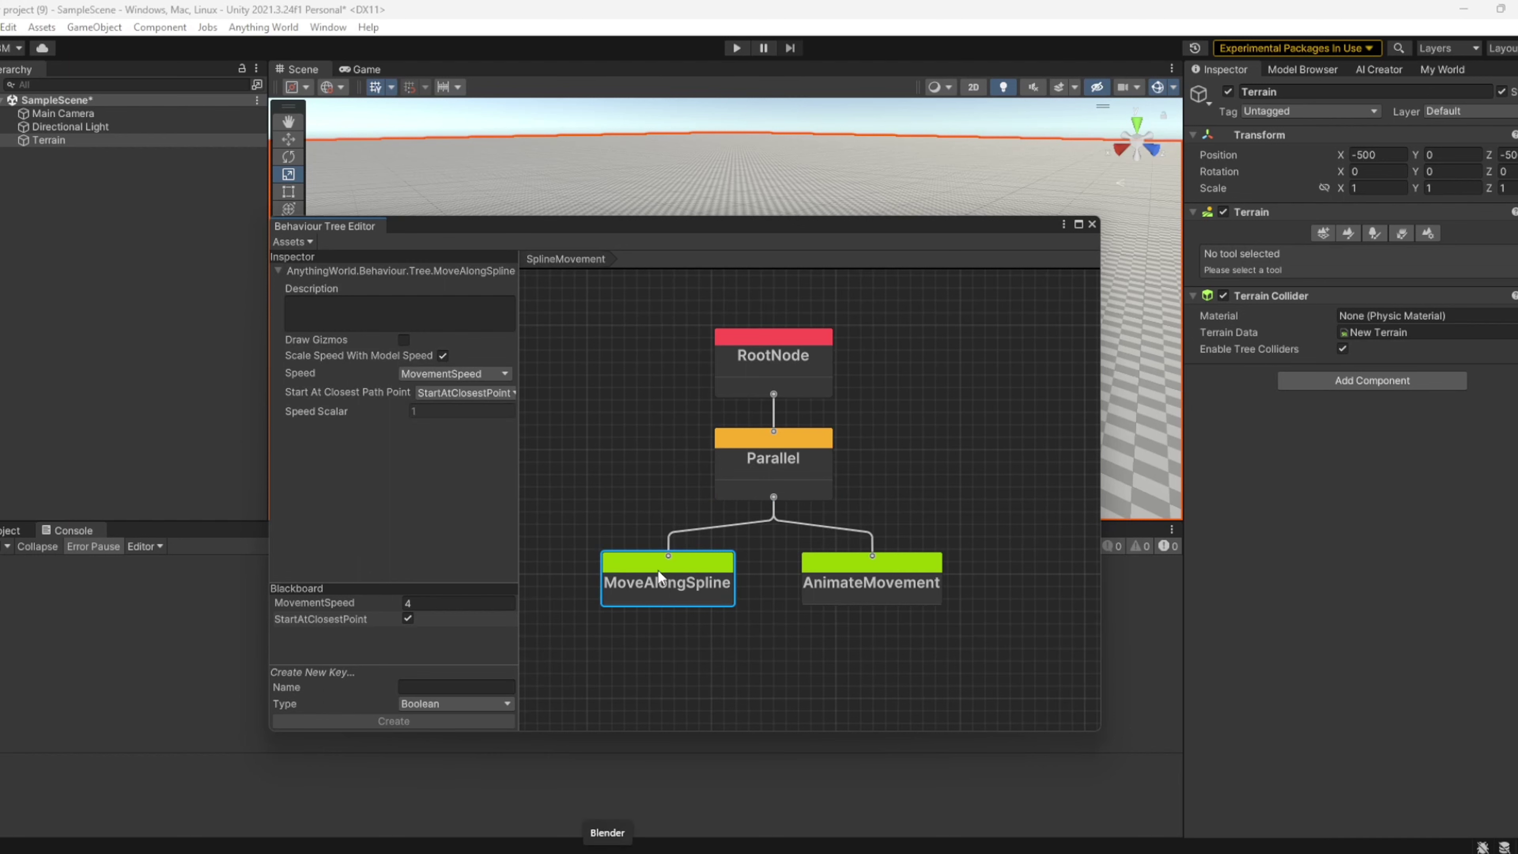
# Step: Read MoveAlongSpline.cs in Visual Studio down to OnPathChanged, then pull a new connection from Parallel
pyautogui.doubleClick(674, 585)
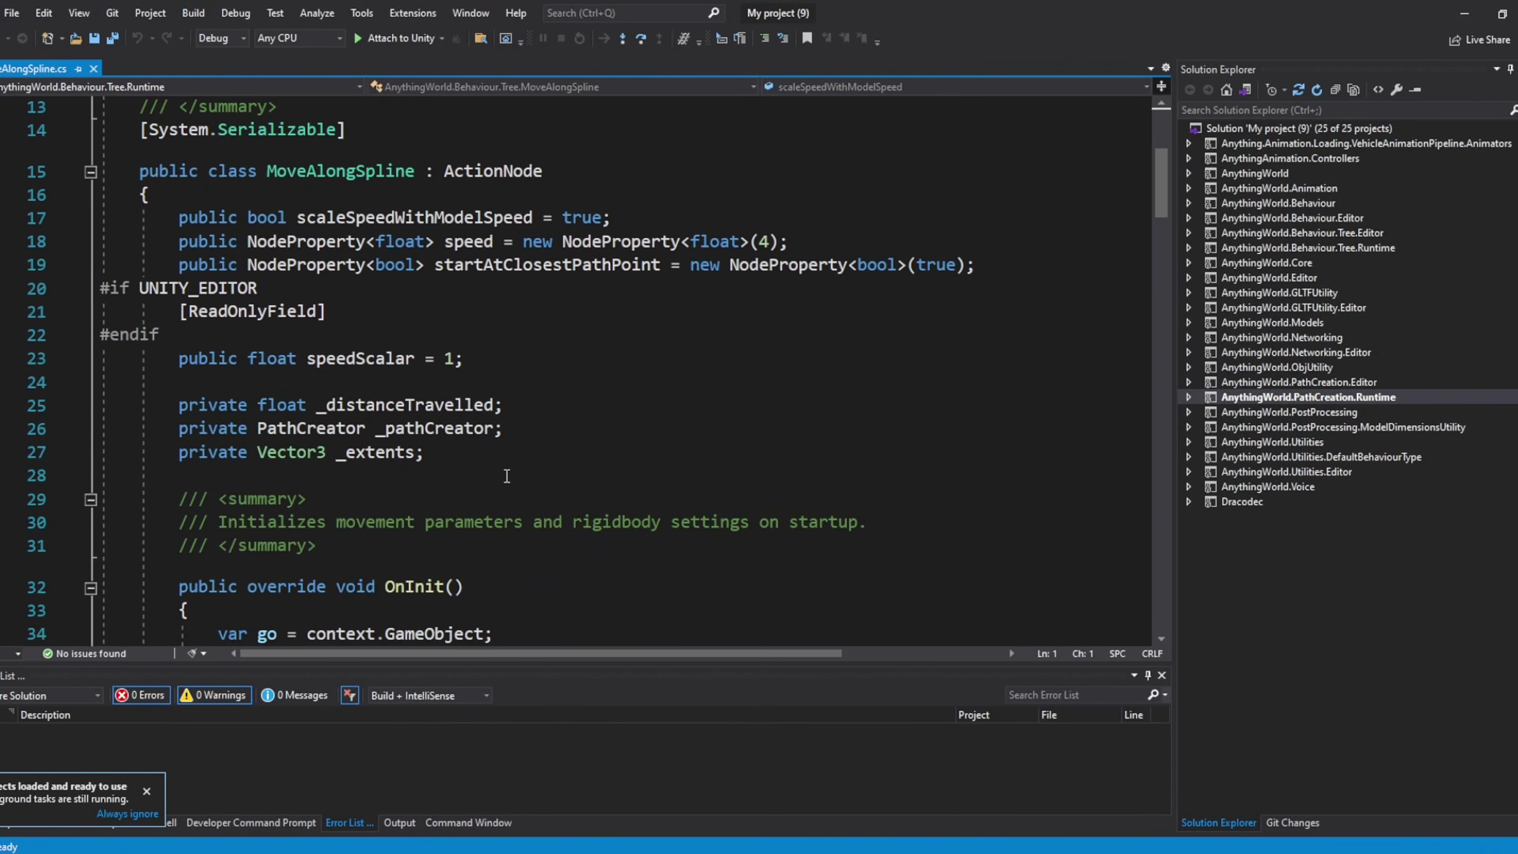
pyautogui.scroll(-20, 505, 474)
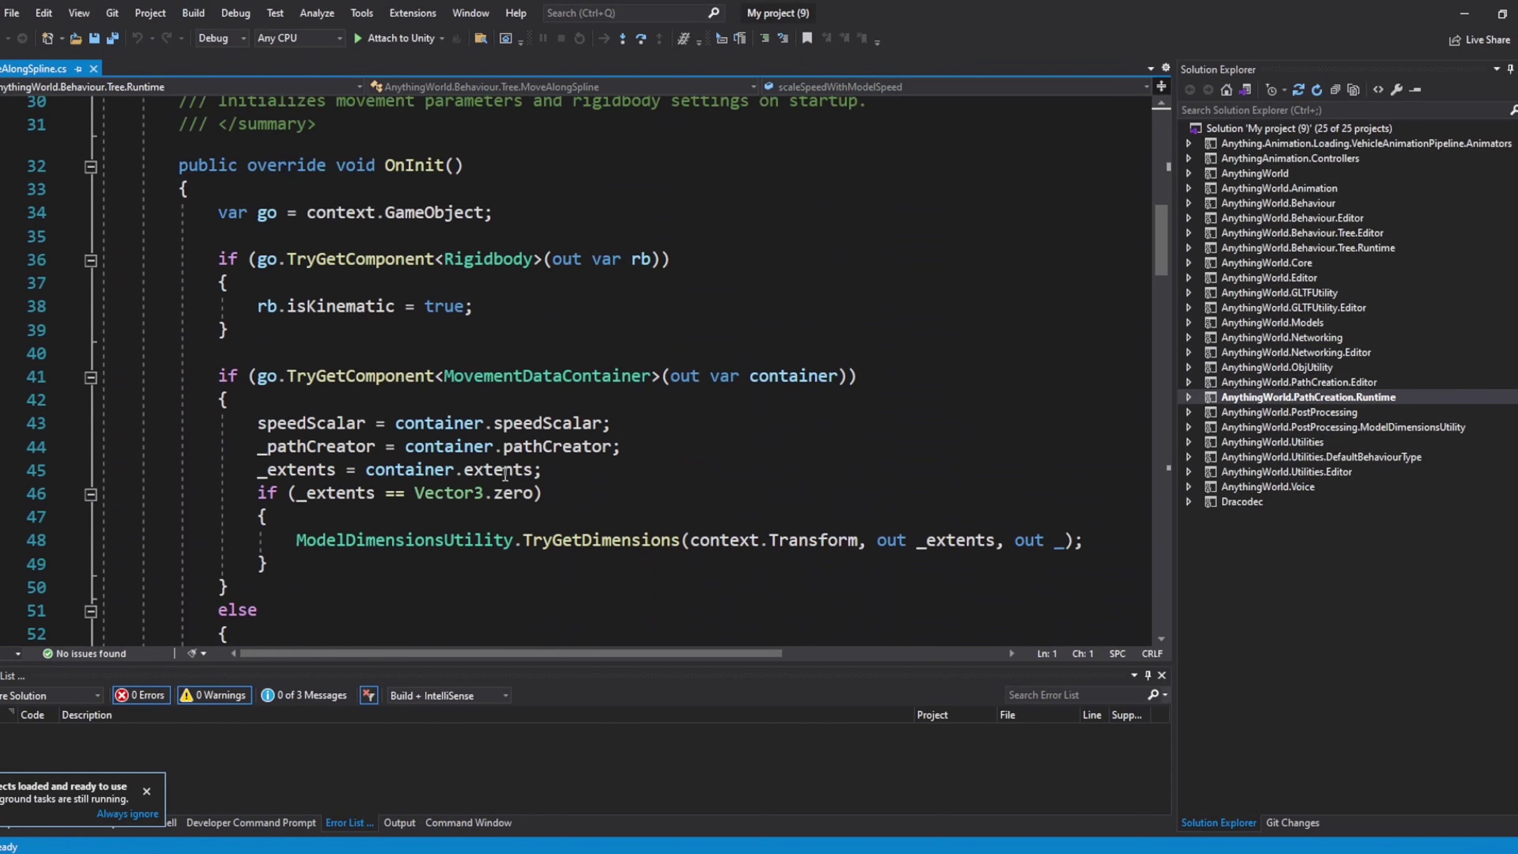
pyautogui.scroll(-11, 504, 479)
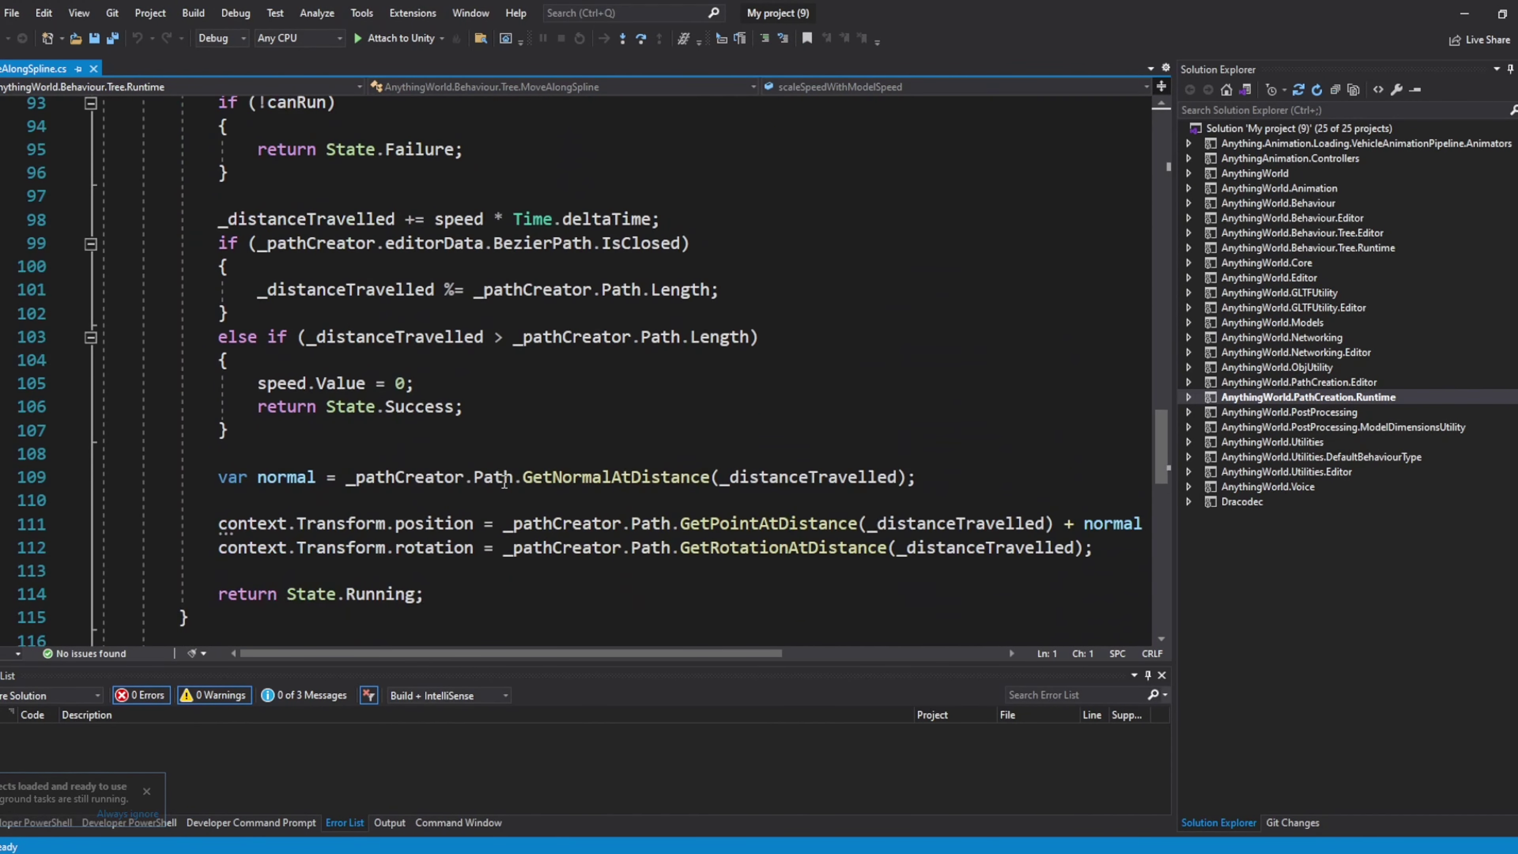
pyautogui.scroll(-2, 505, 487)
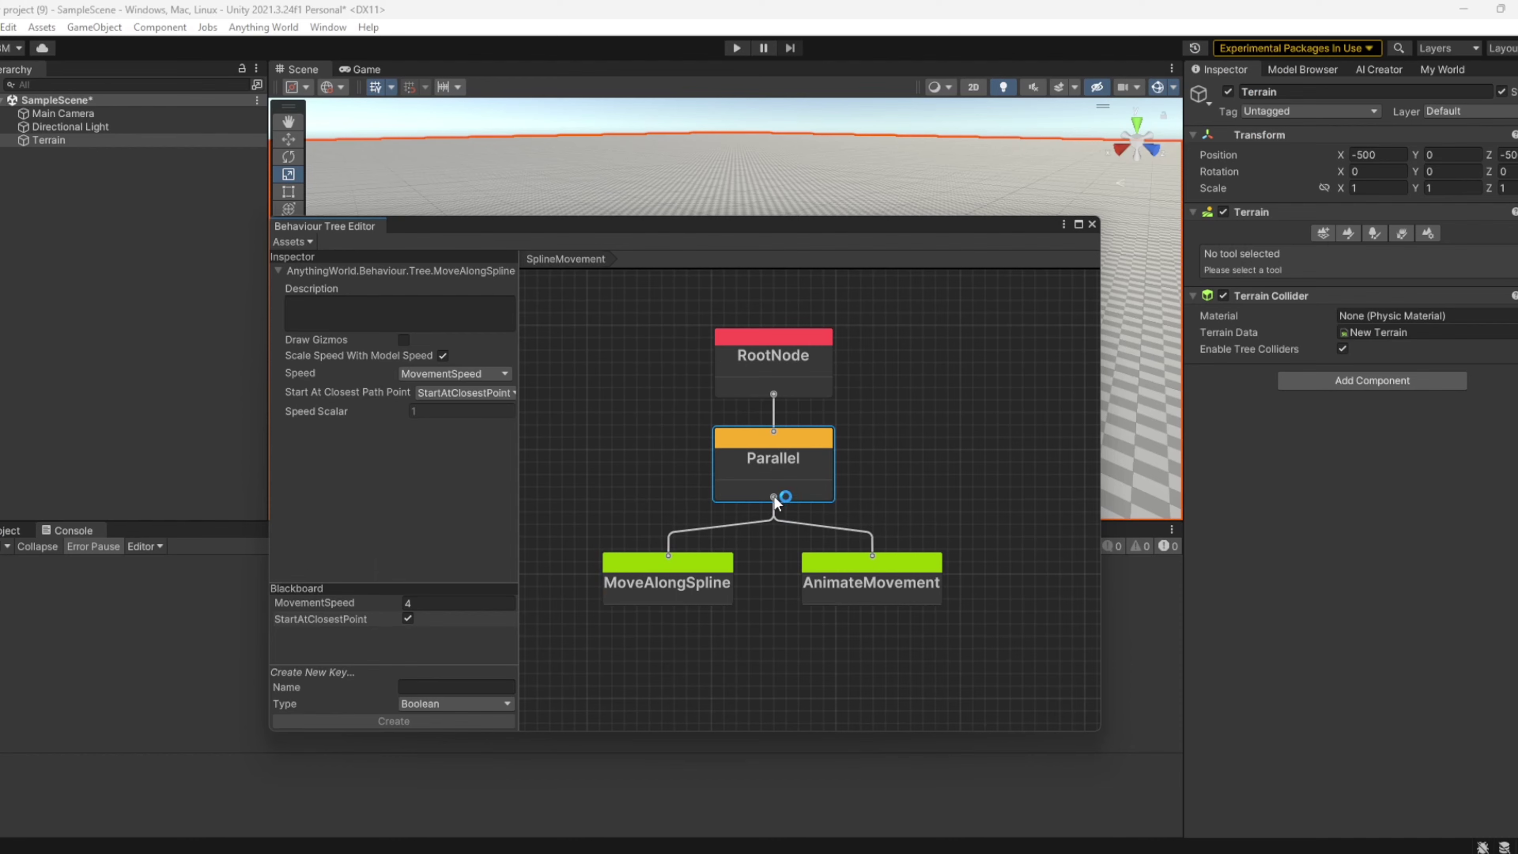
pyautogui.moveTo(774, 496); pyautogui.dragTo(908, 560)
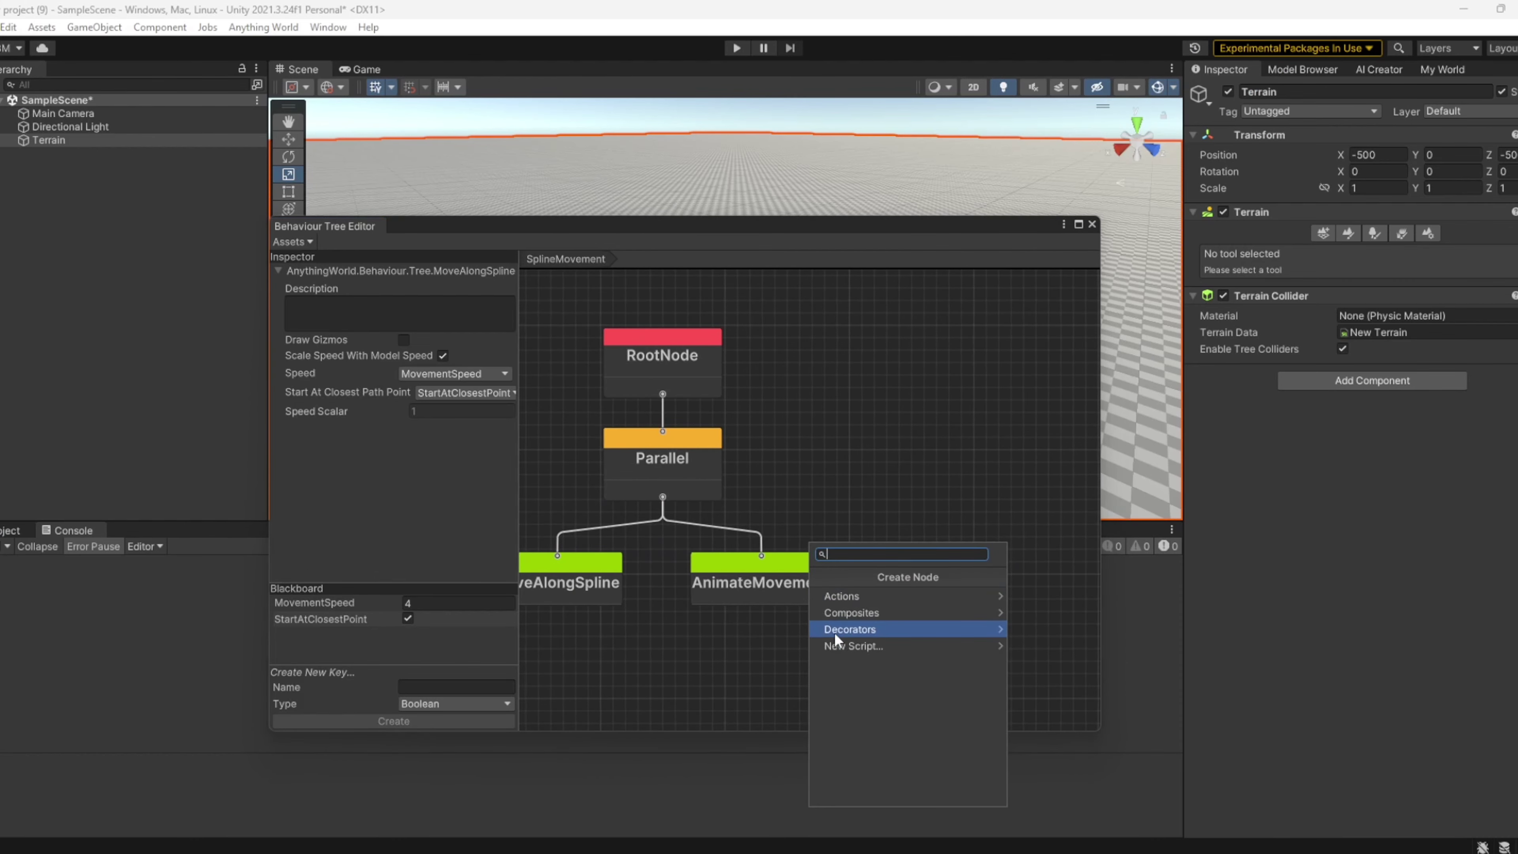
# Step: Browse the Actions > Movement node list in the Create Node menu
pyautogui.click(855, 596)
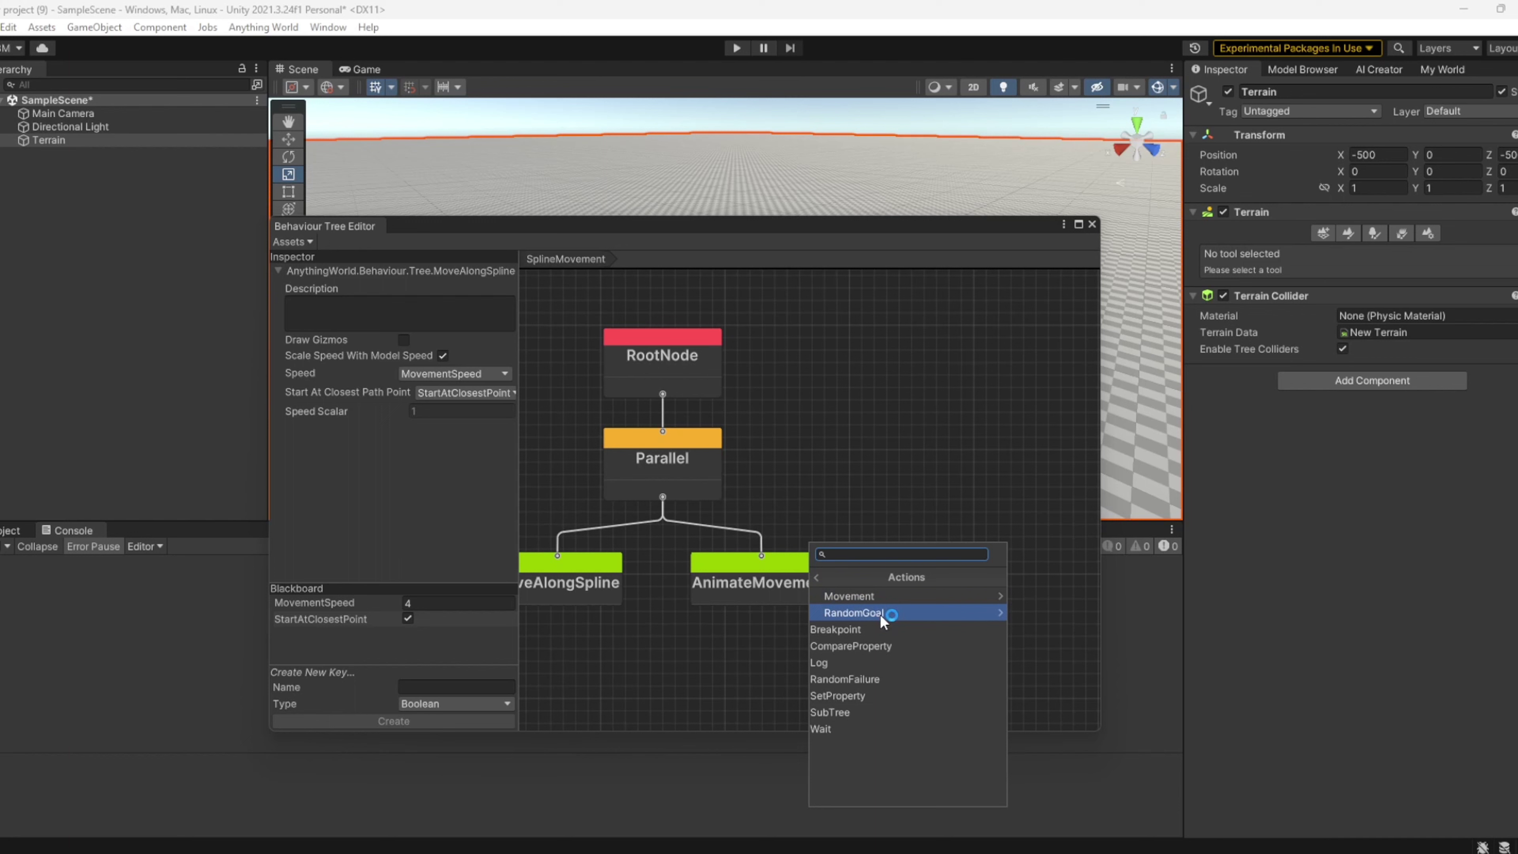
pyautogui.click(874, 594)
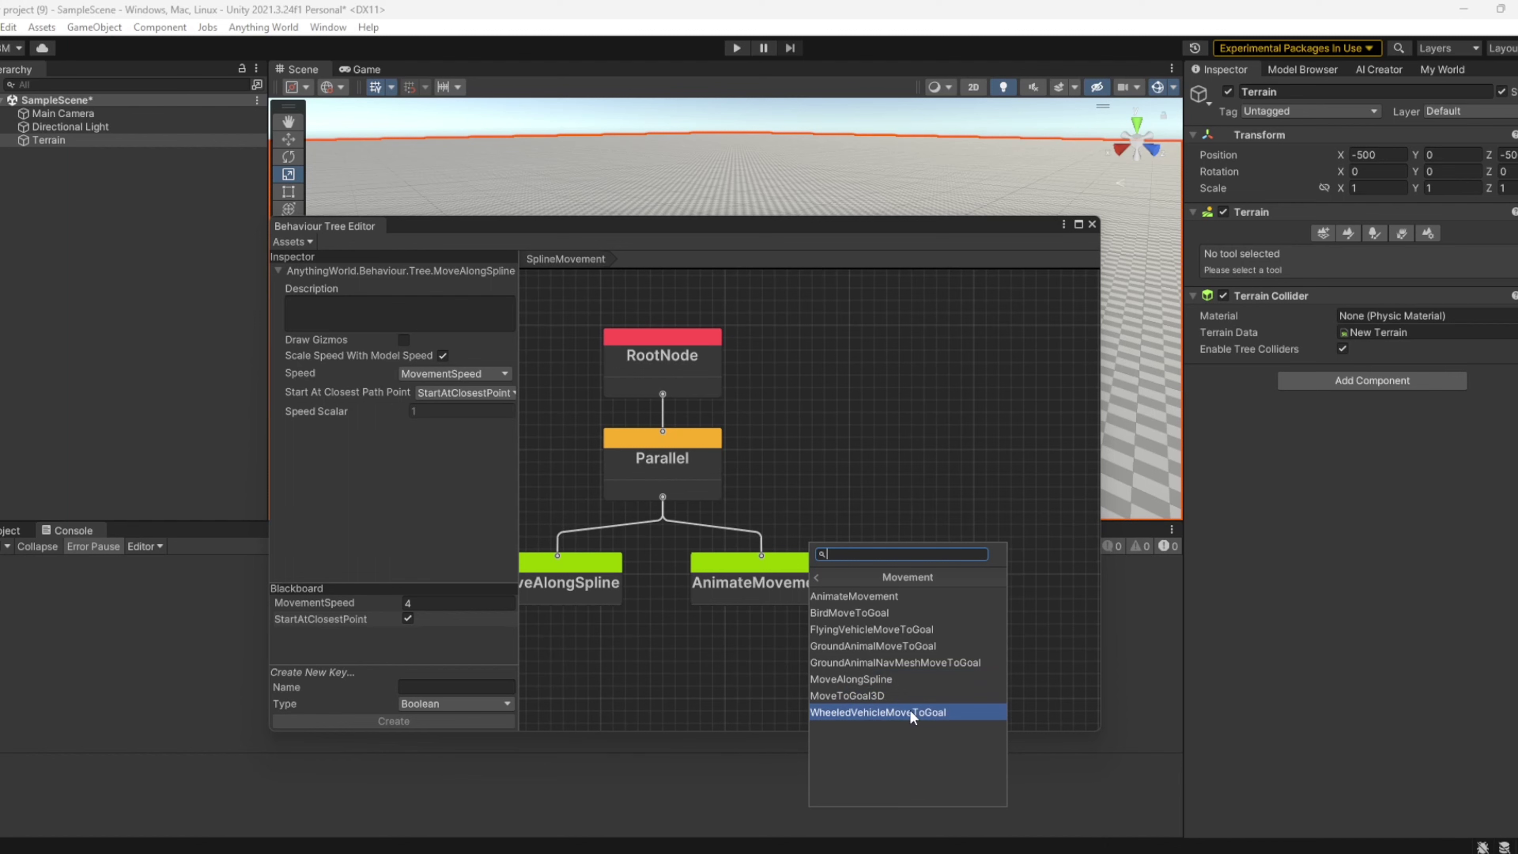
# Step: Add a Log node under Parallel with the message 'This is moving'
pyautogui.click(907, 702)
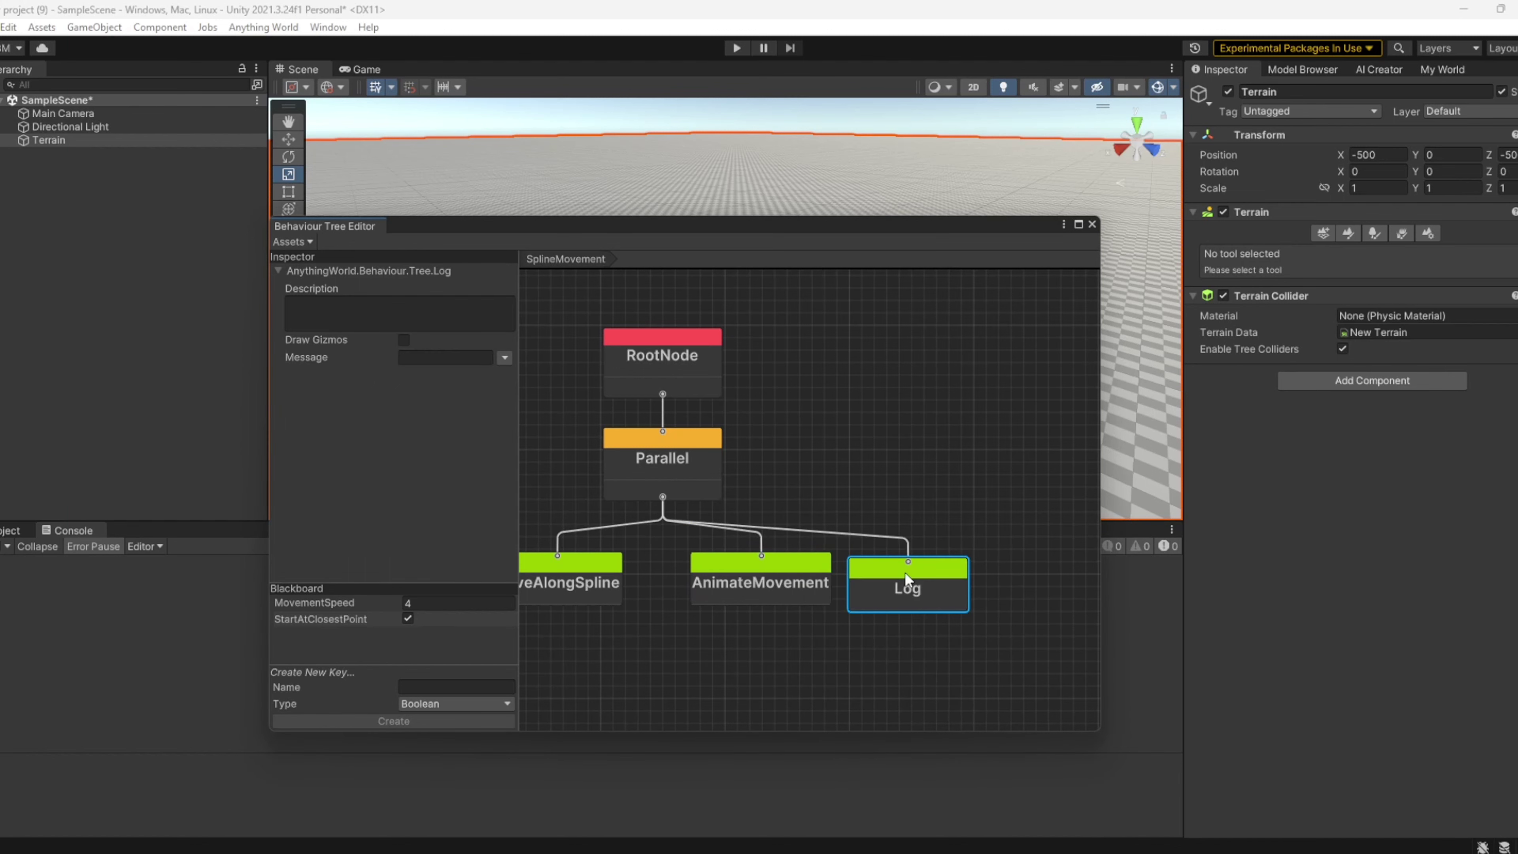
pyautogui.press('space')
pyautogui.press('Escape')
pyautogui.click(447, 358)
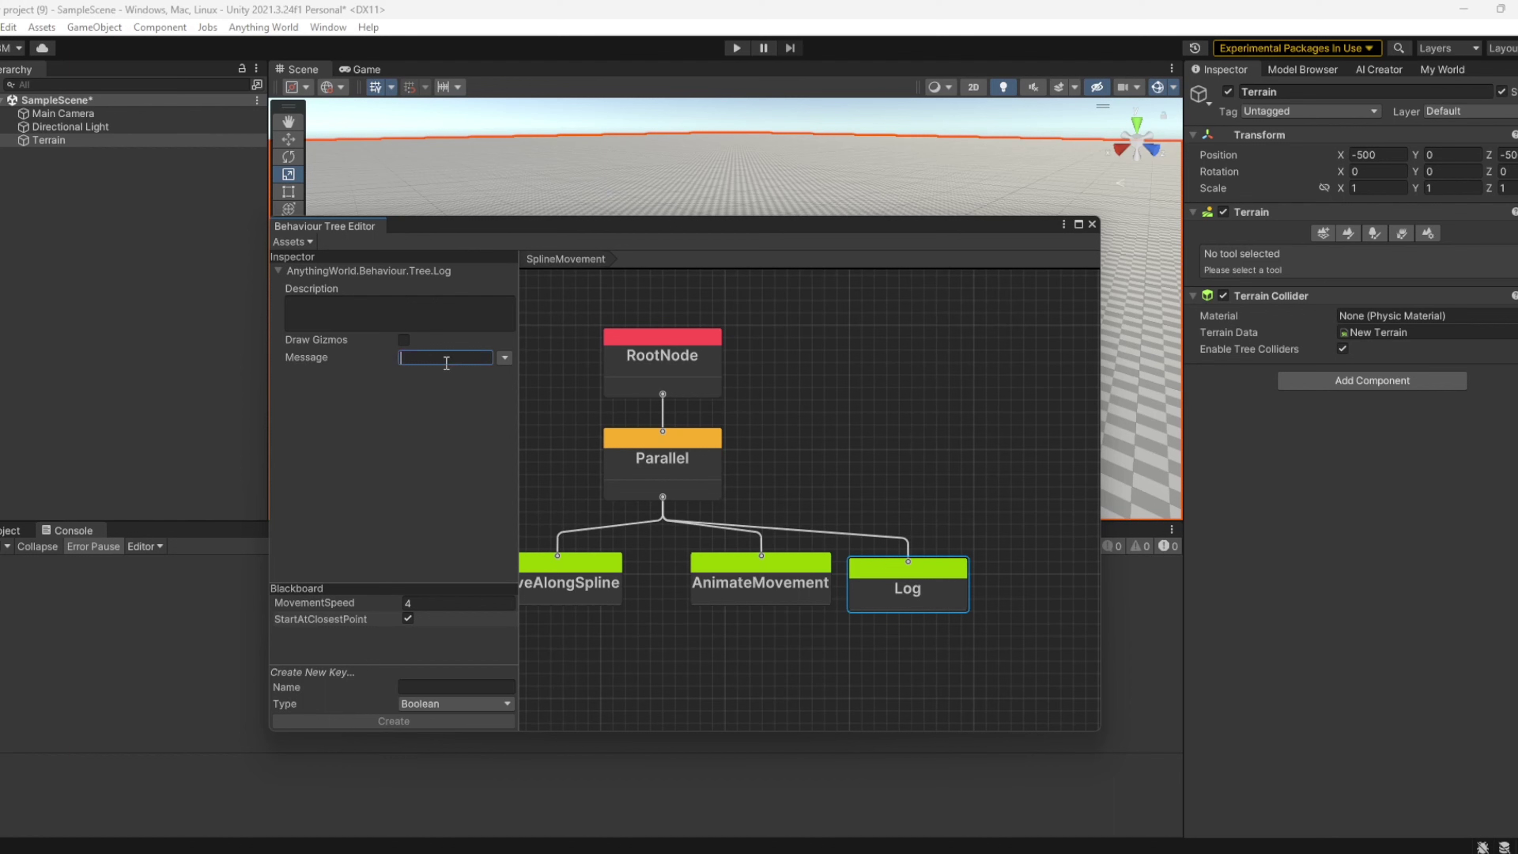
pyautogui.write('This is moving')
pyautogui.click(662, 398)
# Step: Move AnimateMovement lower, recheck the Log node, and dock the editor beside the Console
pyautogui.click(756, 567)
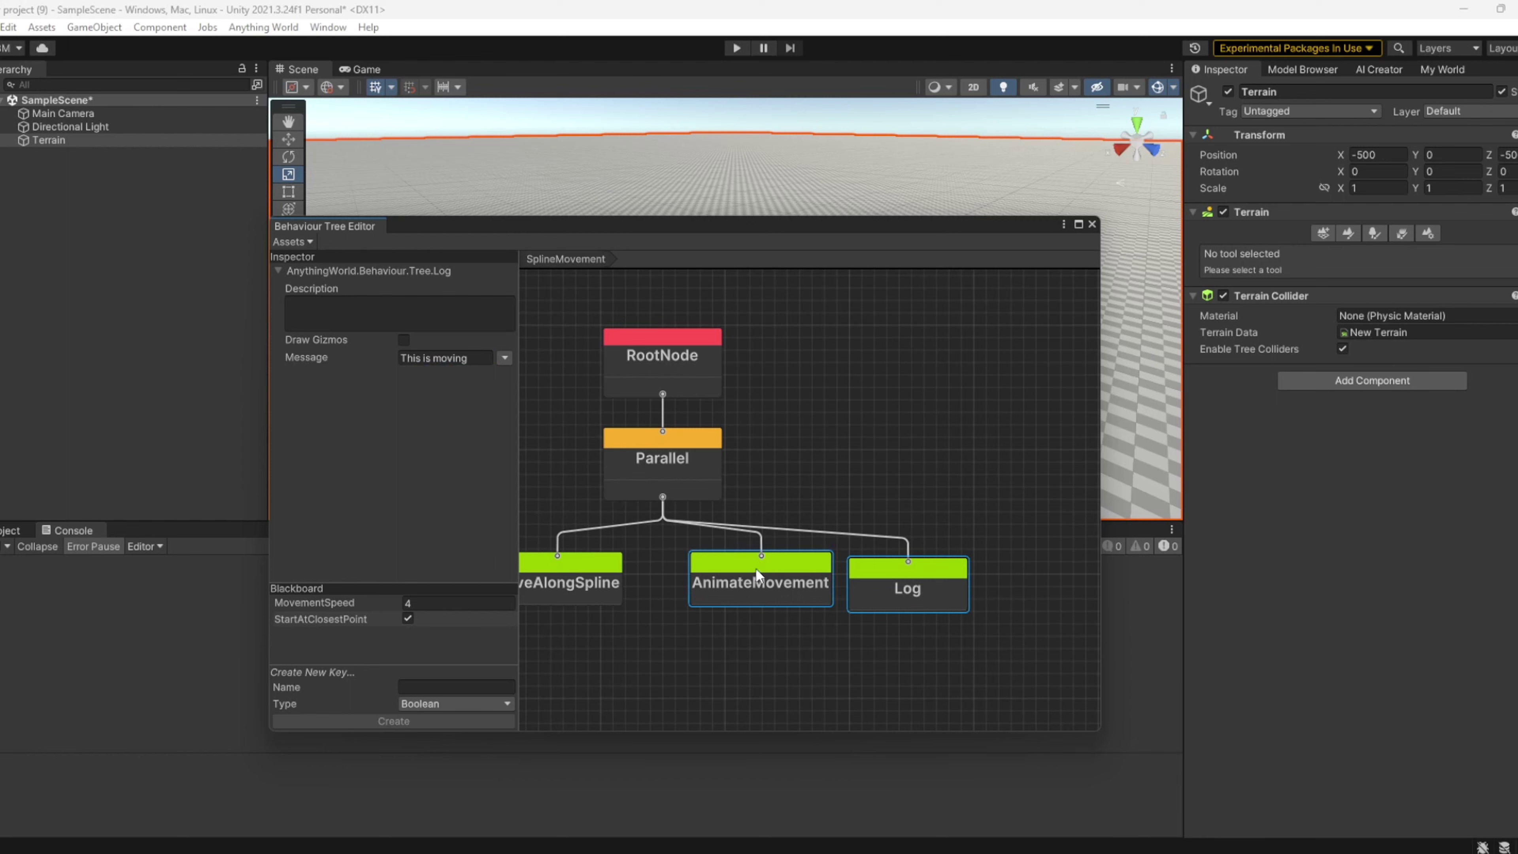
pyautogui.rightClick(722, 573)
pyautogui.press('Escape')
pyautogui.moveTo(751, 585); pyautogui.dragTo(713, 610)
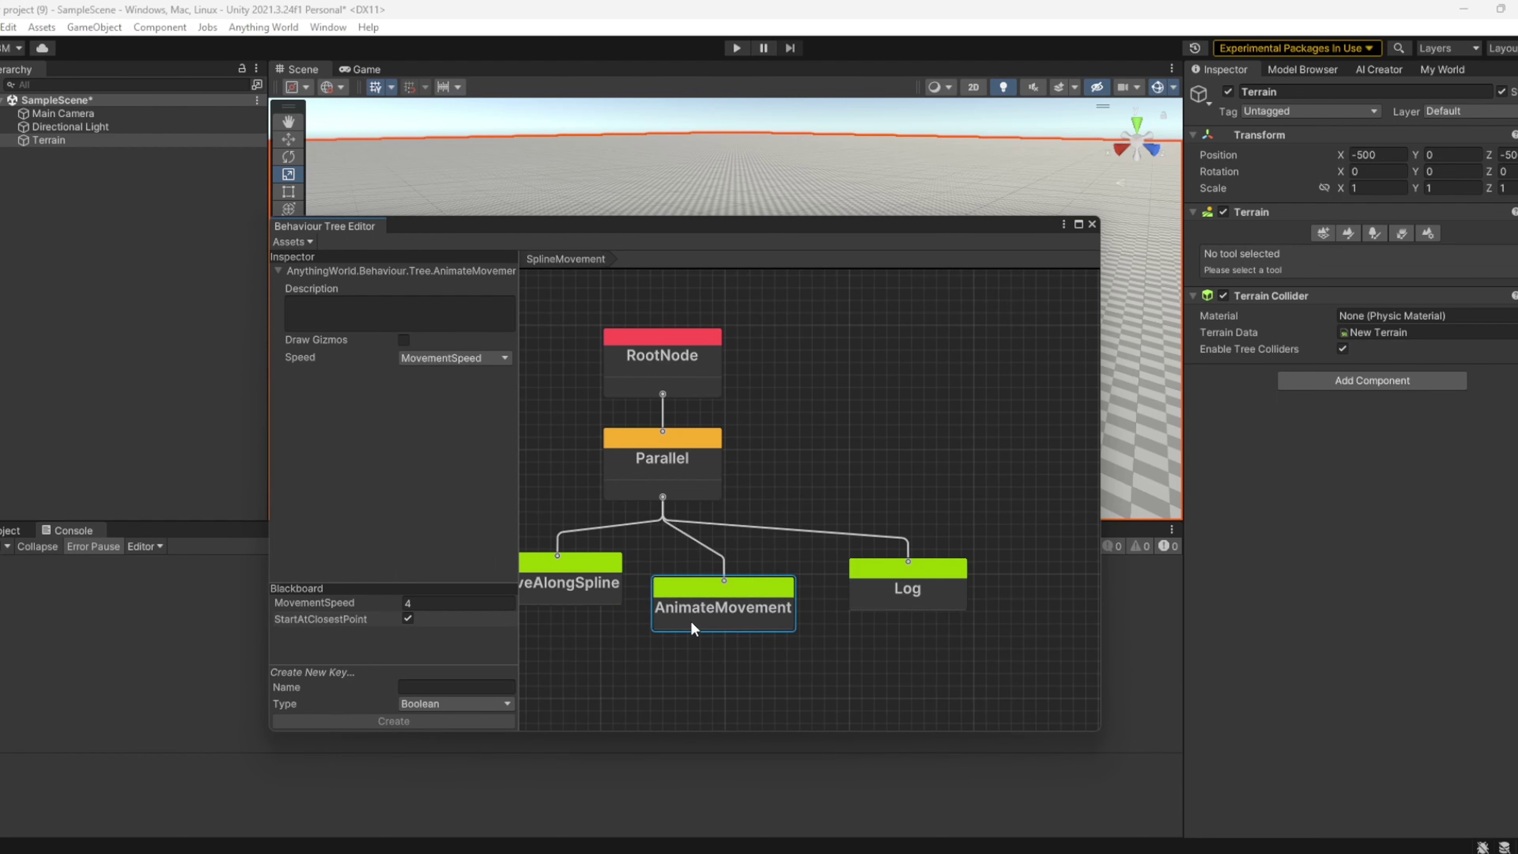
pyautogui.moveTo(757, 500); pyautogui.dragTo(831, 490, button='middle')
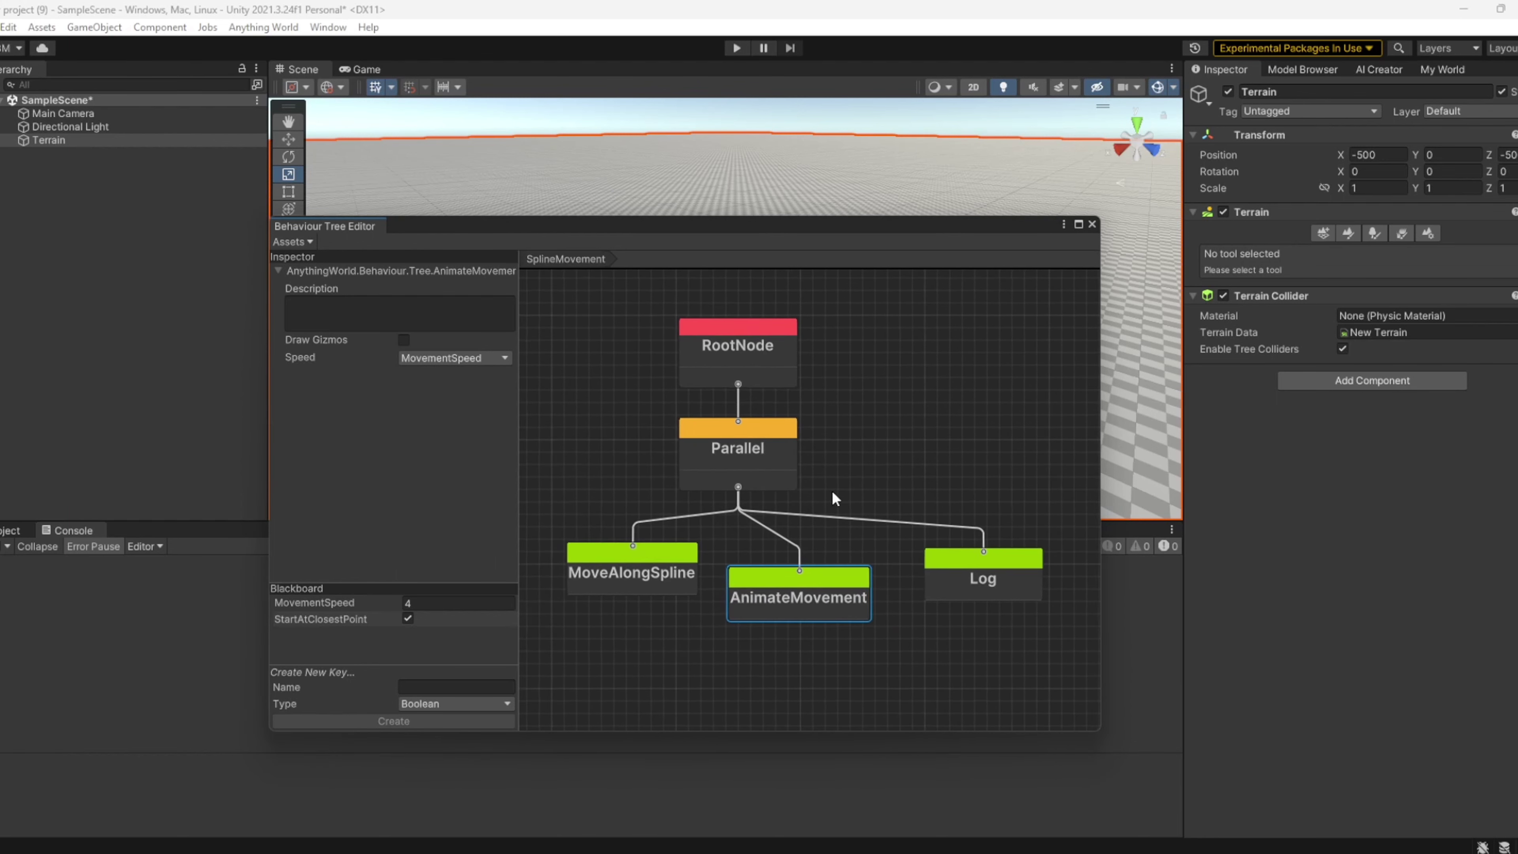
pyautogui.click(956, 566)
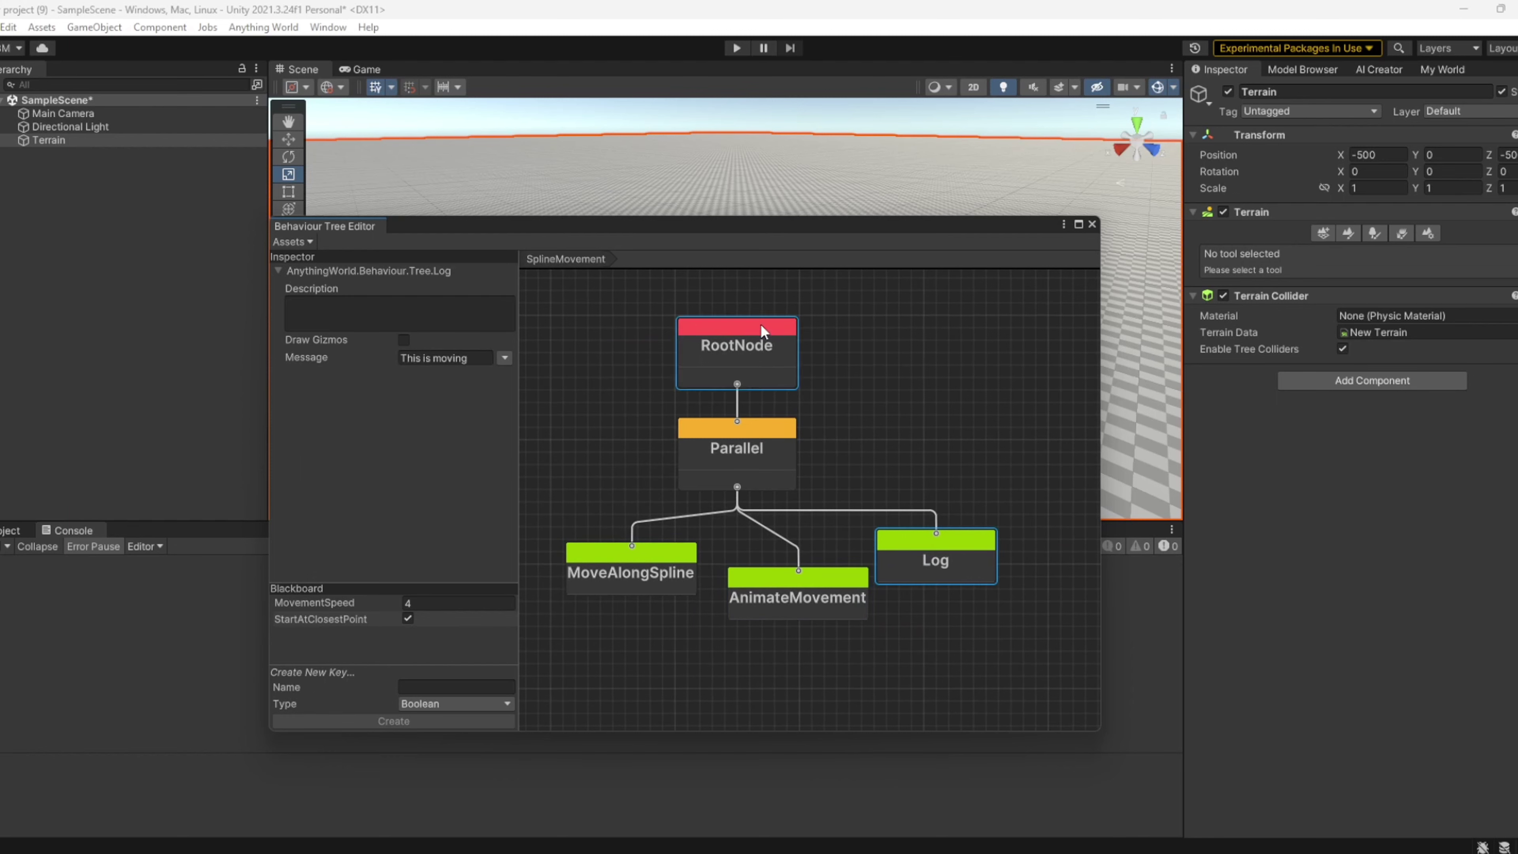
pyautogui.moveTo(325, 226); pyautogui.dragTo(186, 538)
# Step: Set SplineMovement as the Animated default behaviour tree in Transform Settings
pyautogui.click(1304, 69)
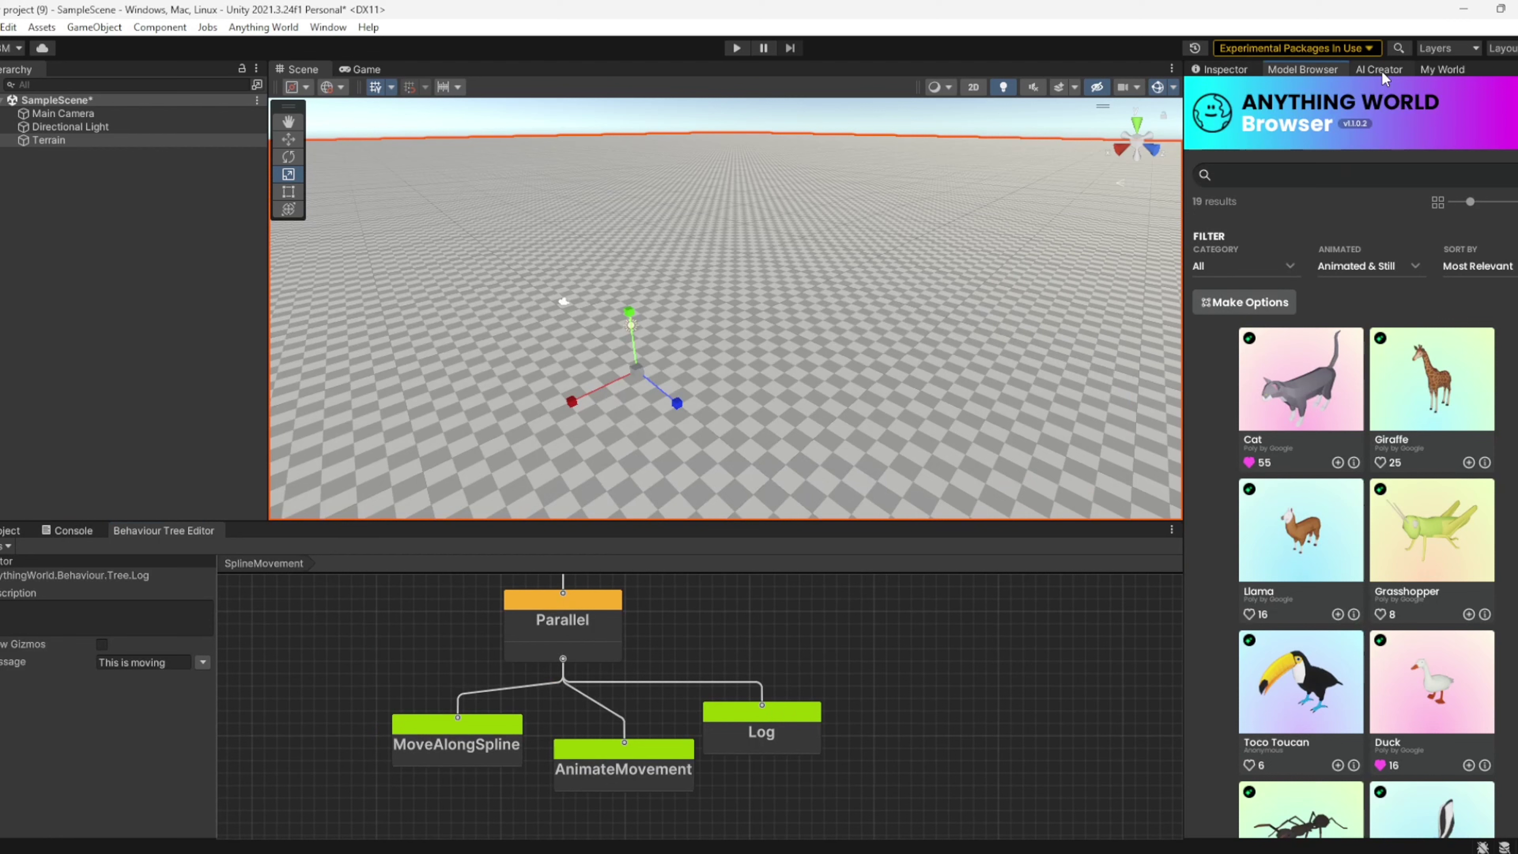
pyautogui.click(1225, 302)
pyautogui.scroll(-10, 687, 429)
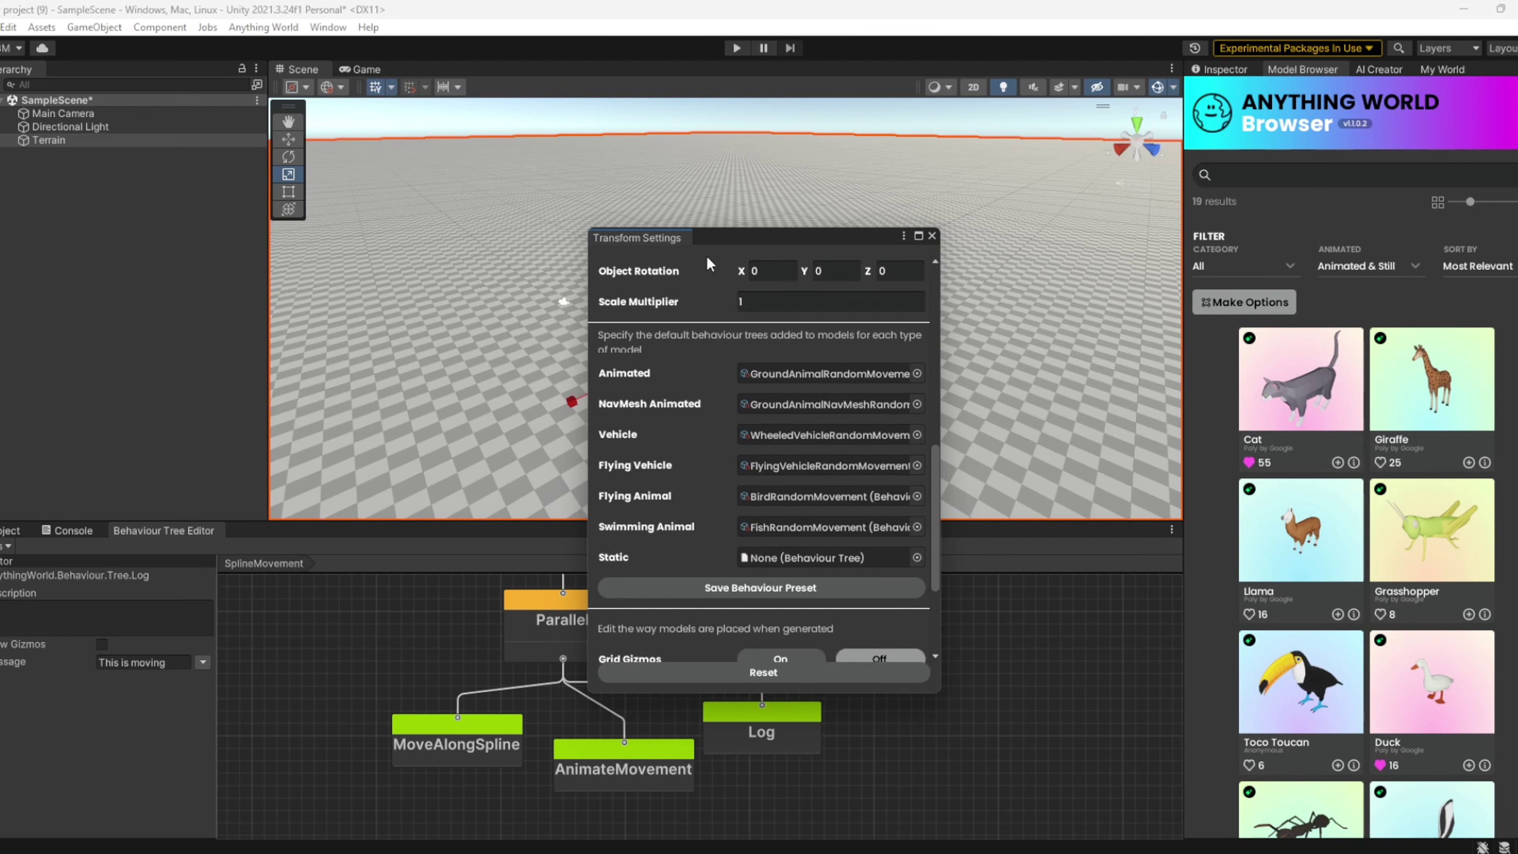
pyautogui.moveTo(742, 239); pyautogui.dragTo(1035, 242)
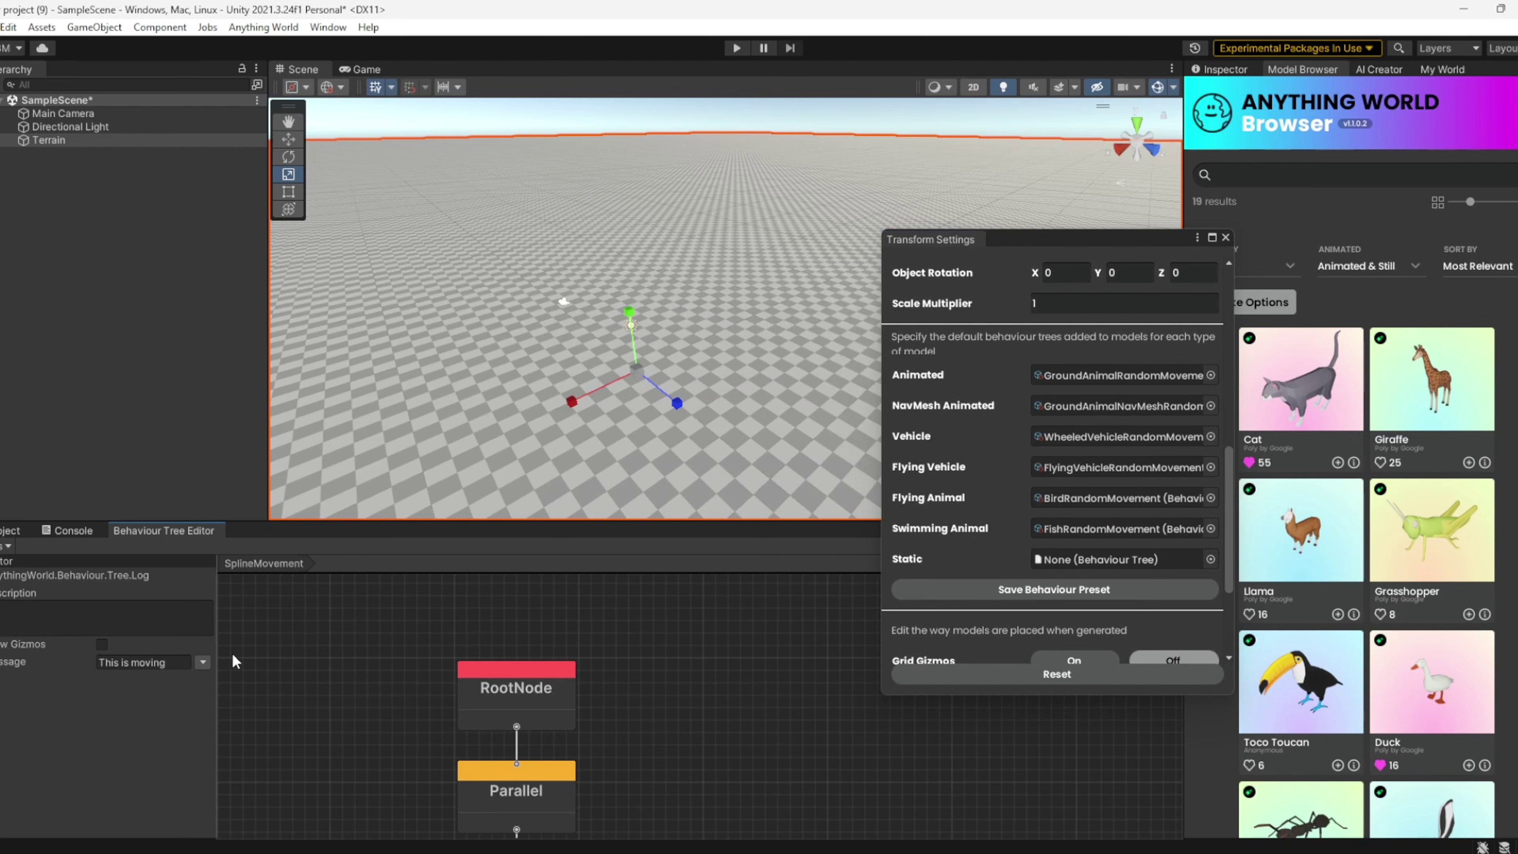
pyautogui.click(1210, 375)
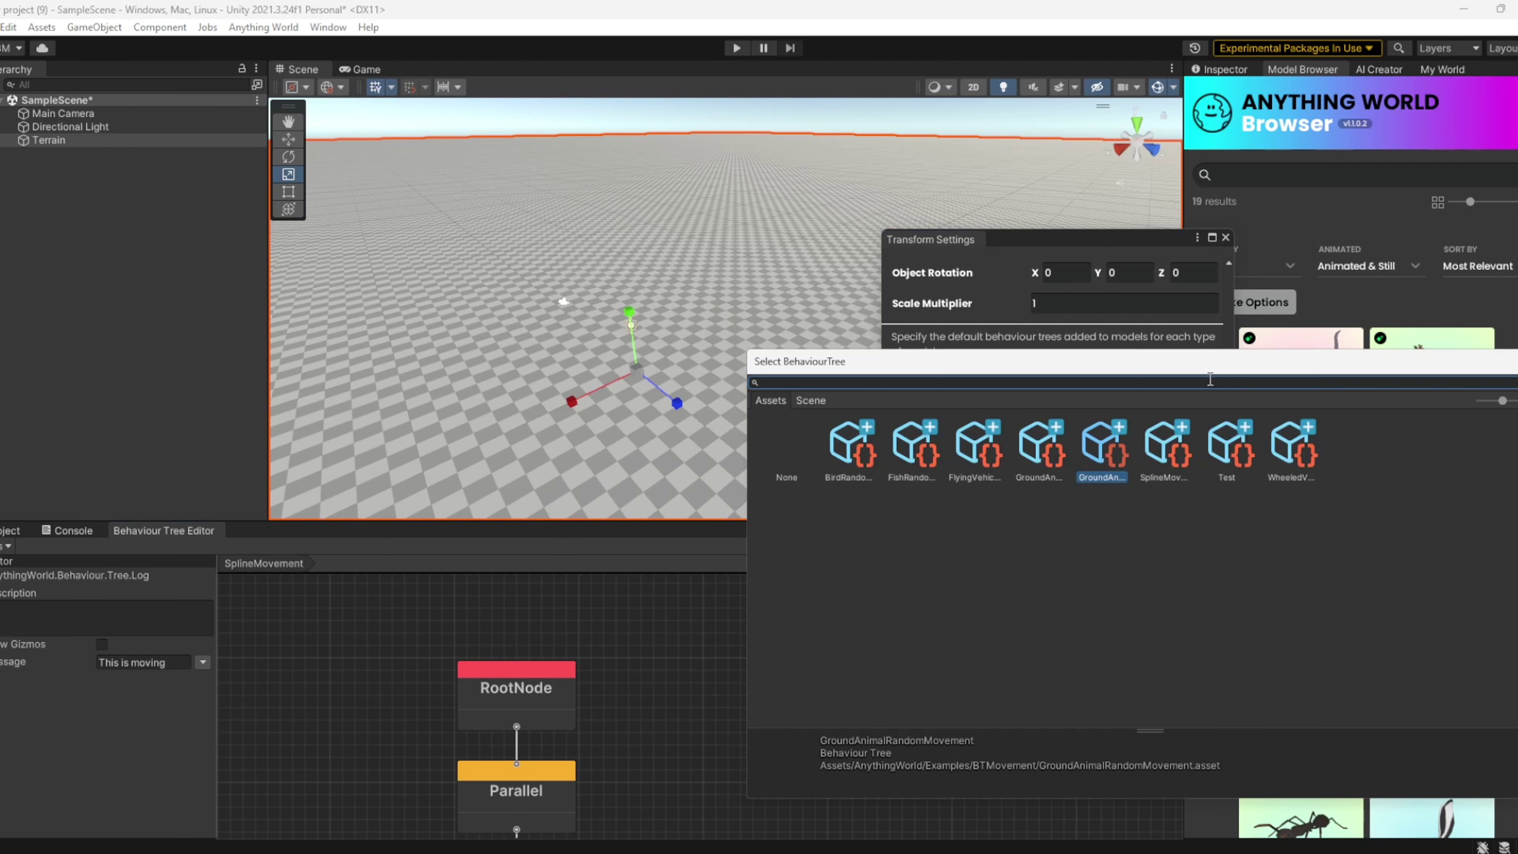
pyautogui.click(1166, 455)
pyautogui.moveTo(1405, 365); pyautogui.dragTo(1321, 542)
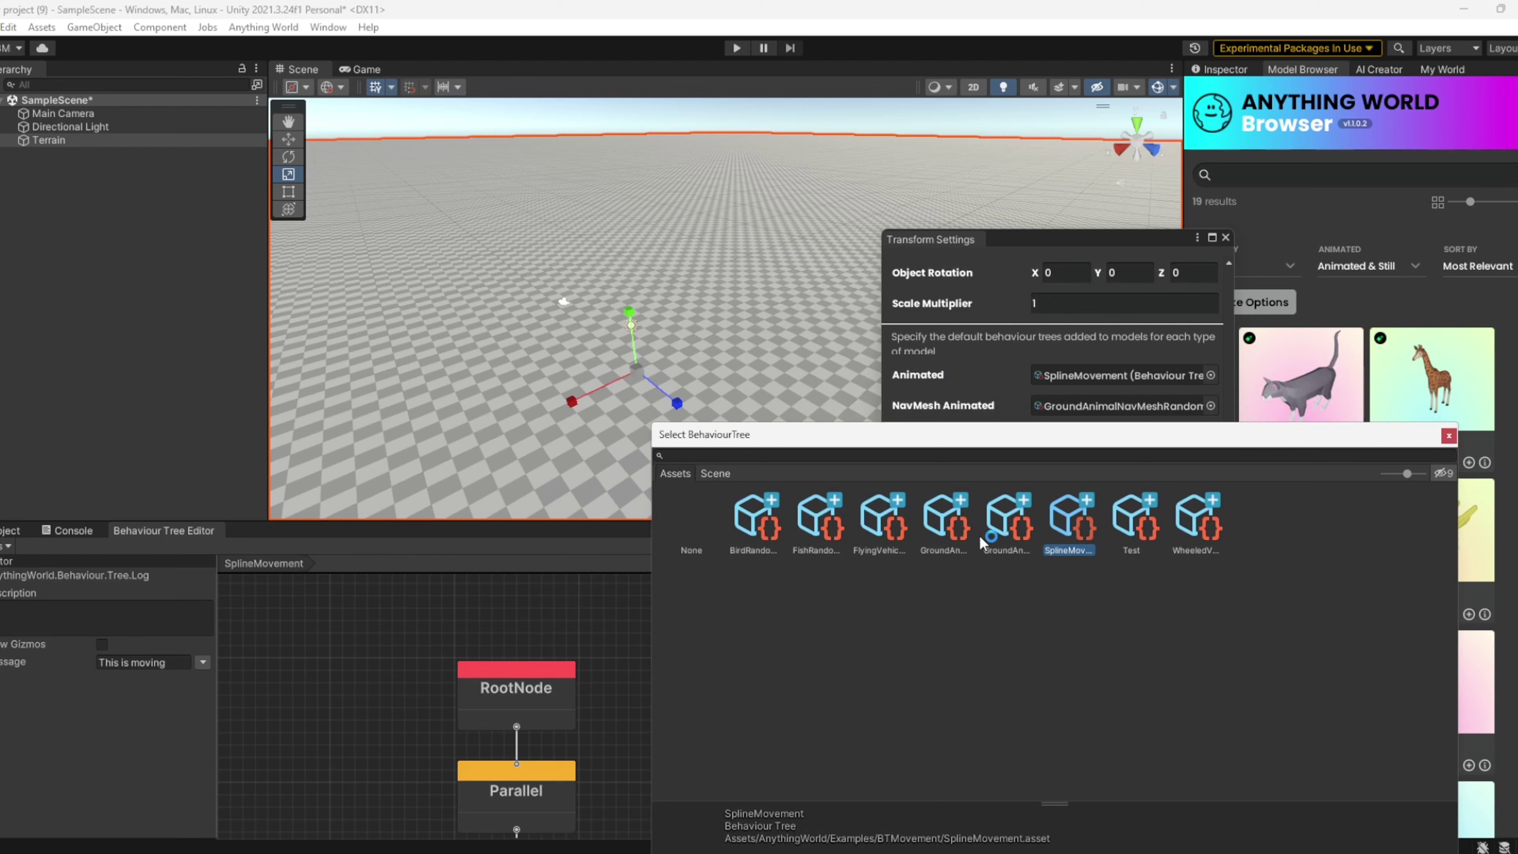
pyautogui.click(1052, 525)
pyautogui.scroll(2, 1121, 664)
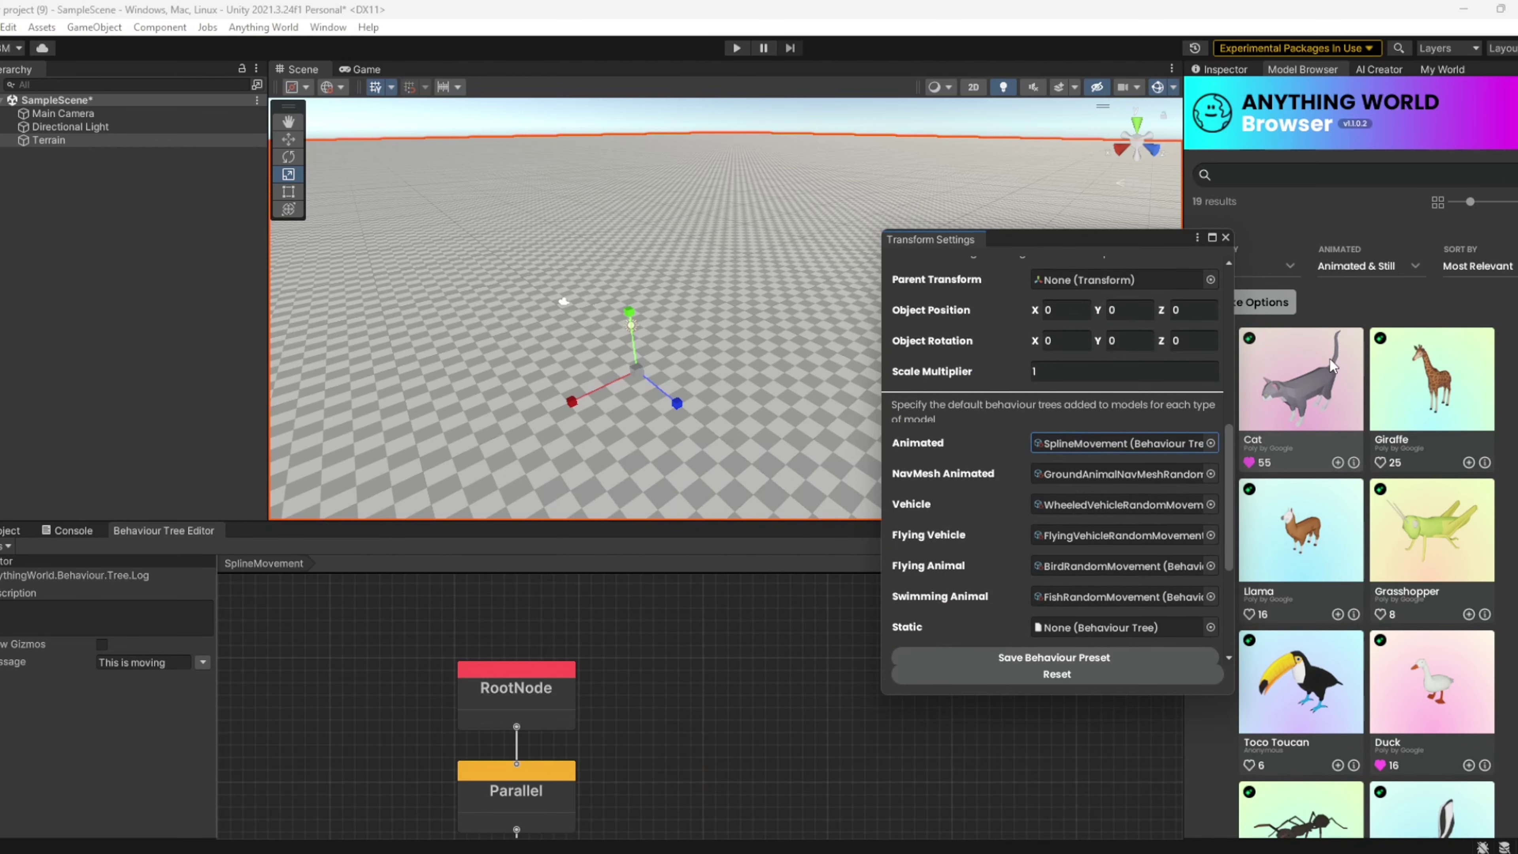
# Step: Pan the graph to show Parallel's children, then return to the Model Browser
pyautogui.click(1220, 69)
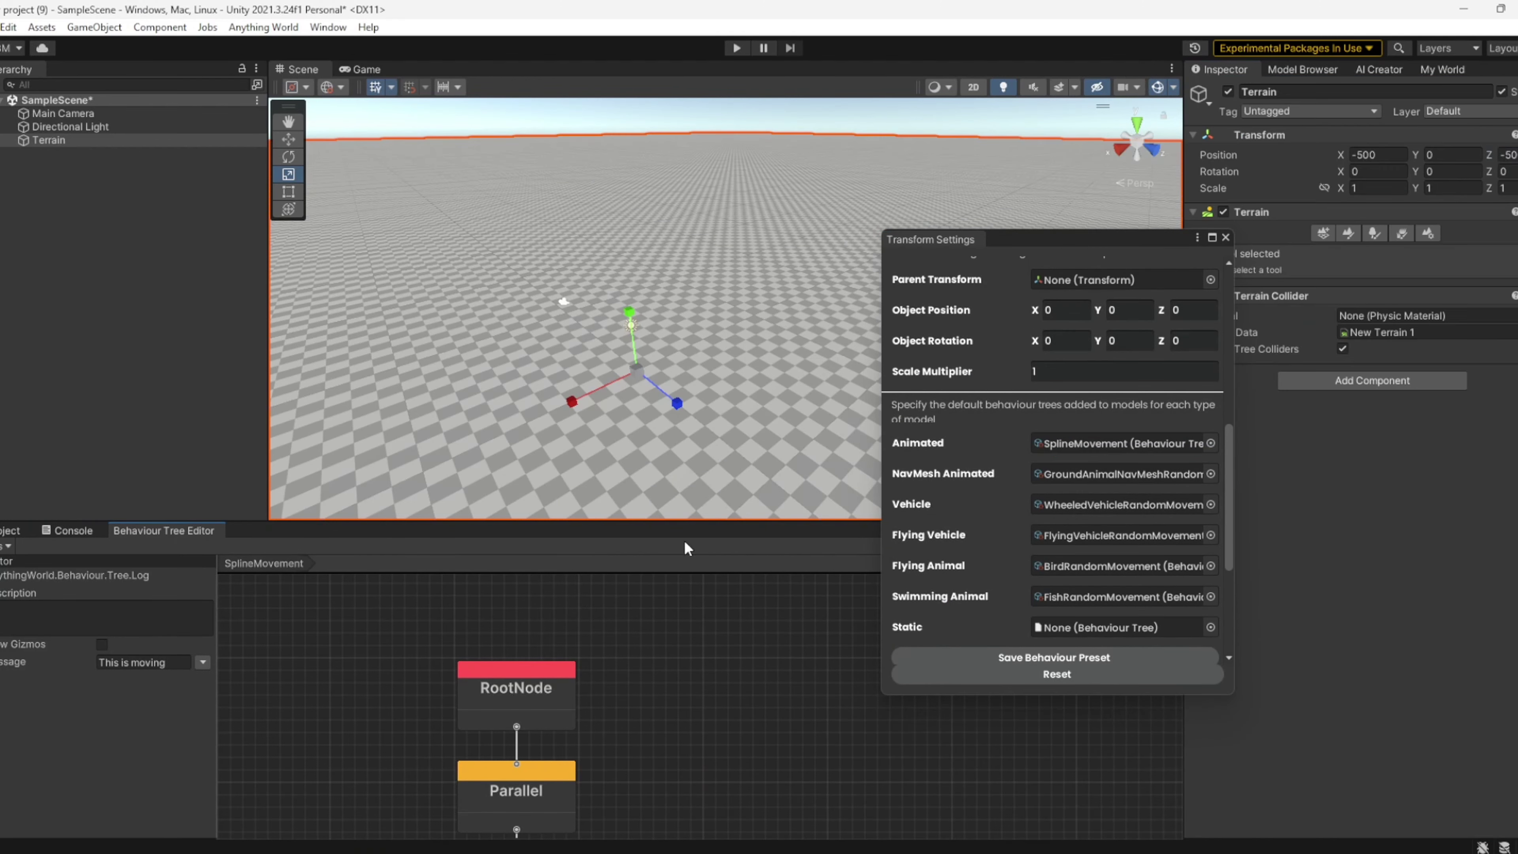
pyautogui.moveTo(247, 676); pyautogui.dragTo(198, 581, button='middle')
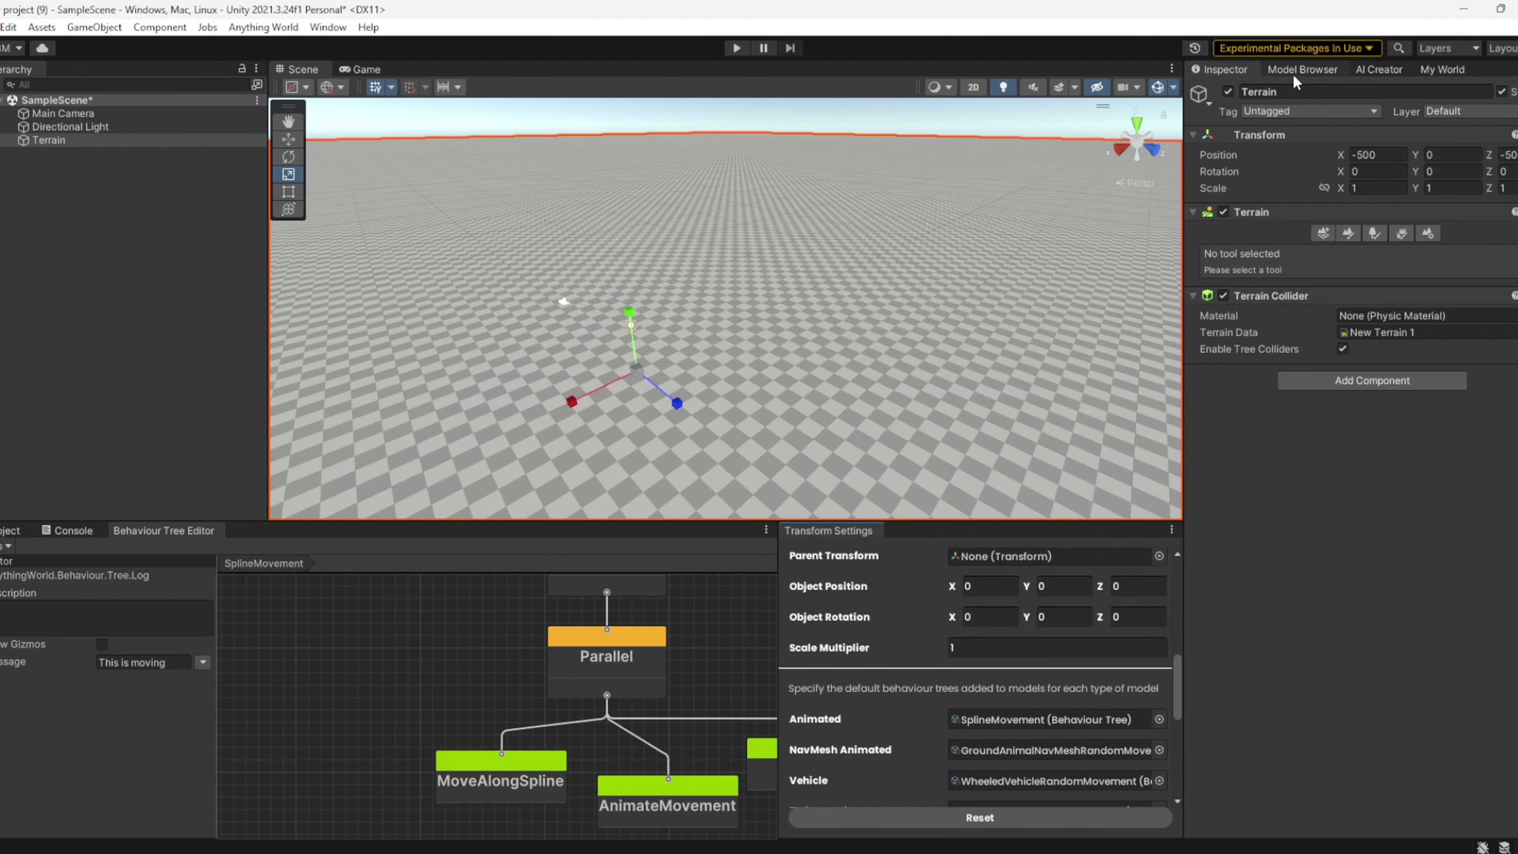
pyautogui.click(1294, 69)
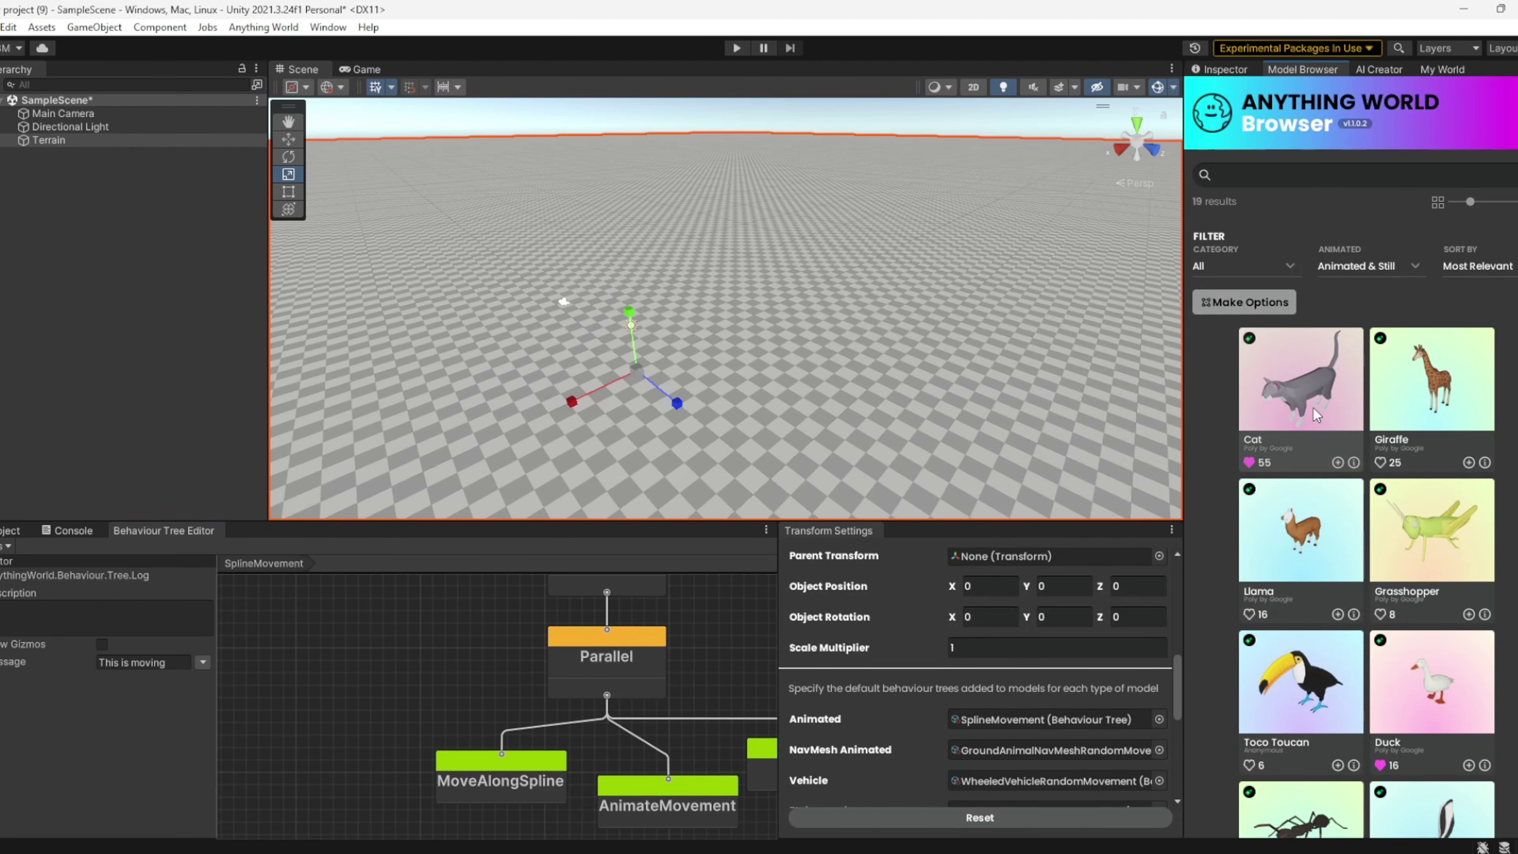
# Step: Place the Cat model in the scene and show cat#0000's components in the Inspector
pyautogui.moveTo(1313, 407); pyautogui.dragTo(777, 347)
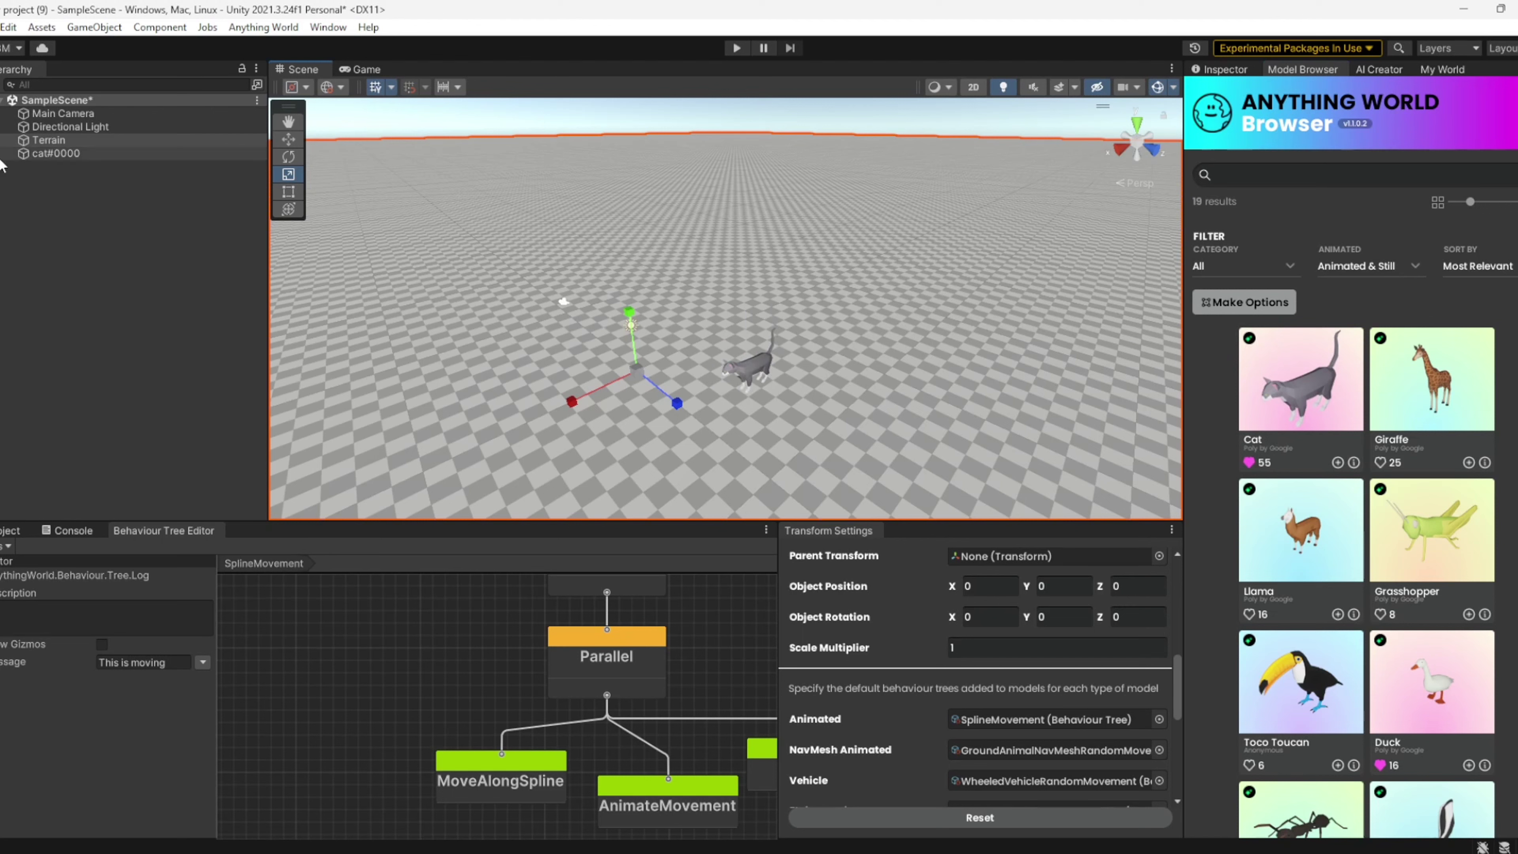
pyautogui.click(56, 154)
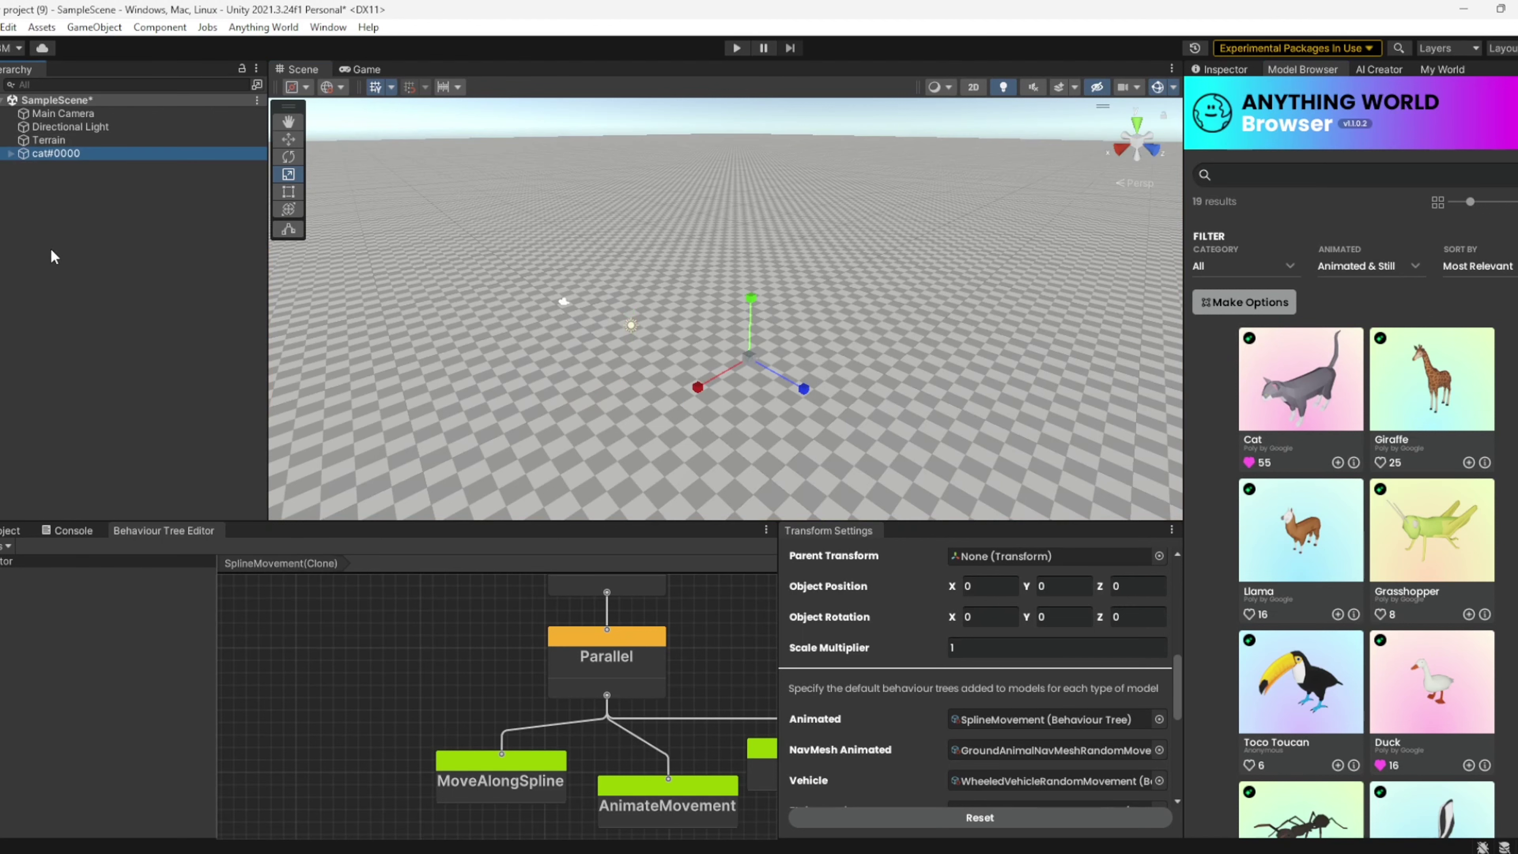
pyautogui.click(1226, 70)
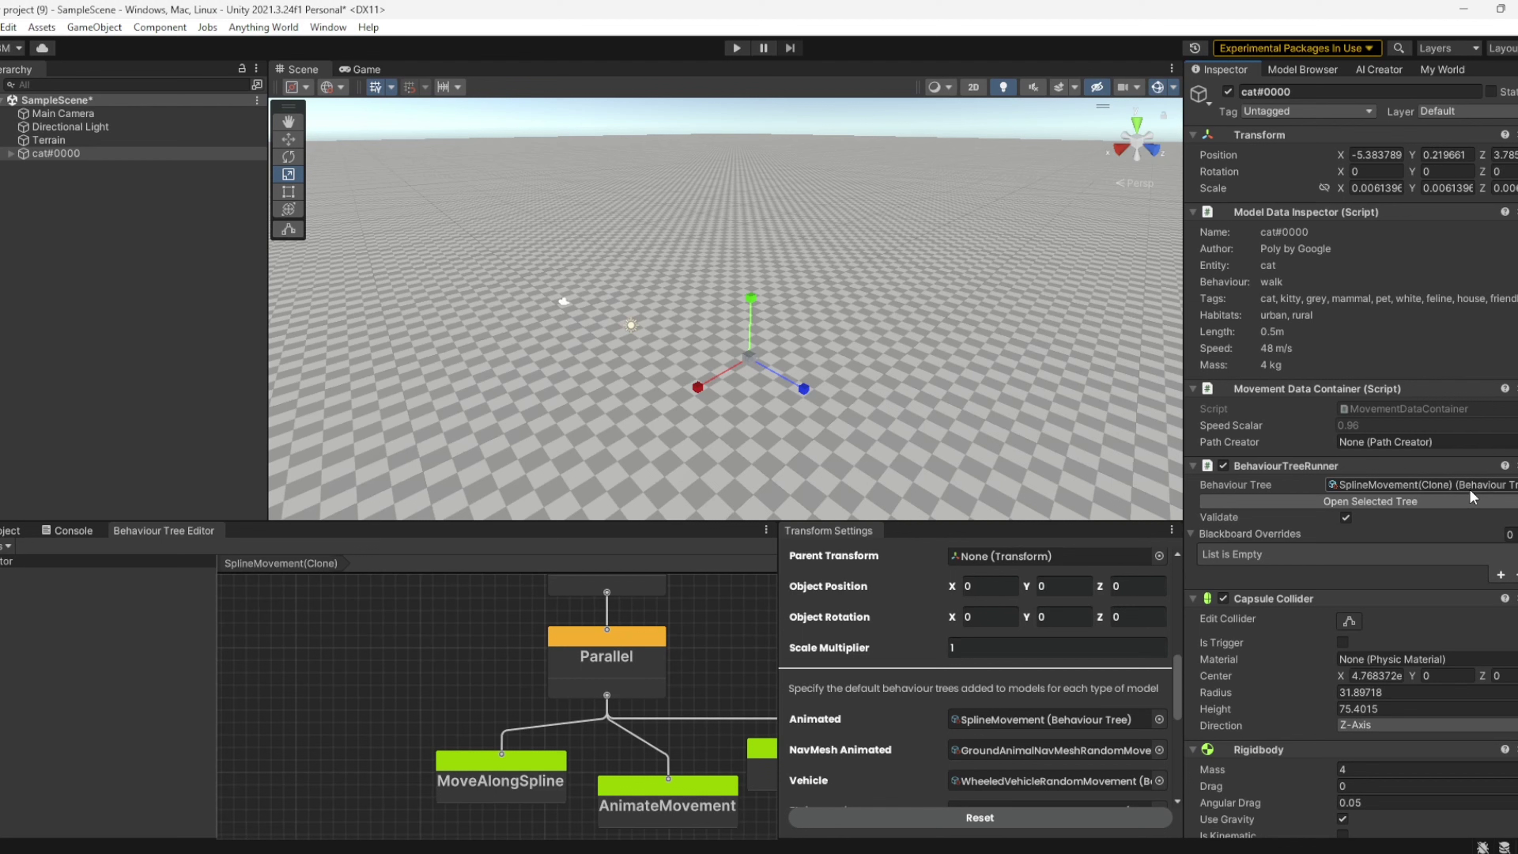
# Step: Create an empty GameObject with a Path Creator component in 3D space
pyautogui.press('f')
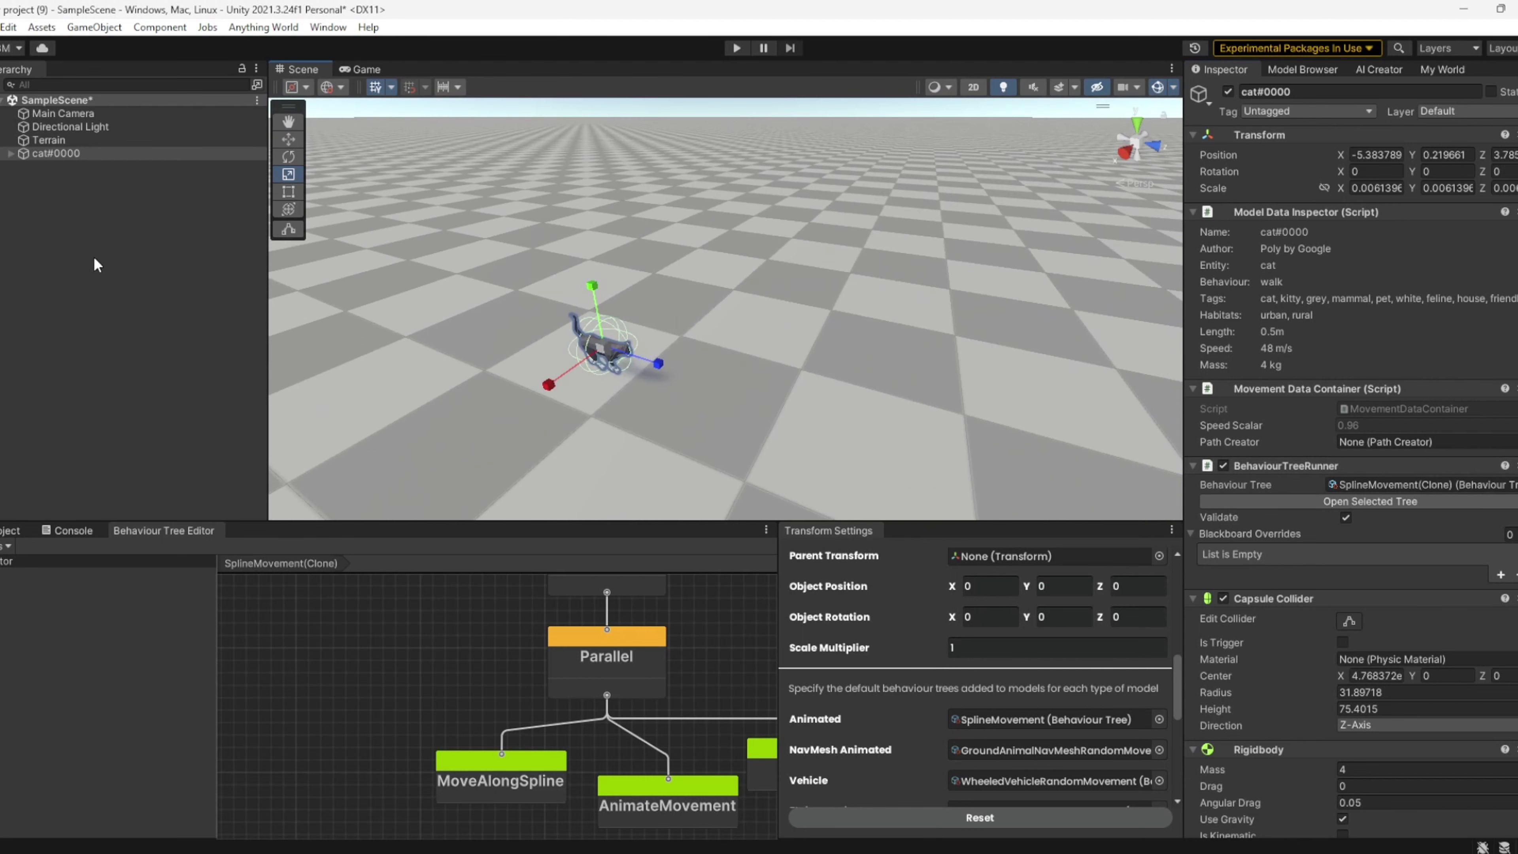
pyautogui.rightClick(73, 274)
pyautogui.click(153, 481)
pyautogui.click(123, 228)
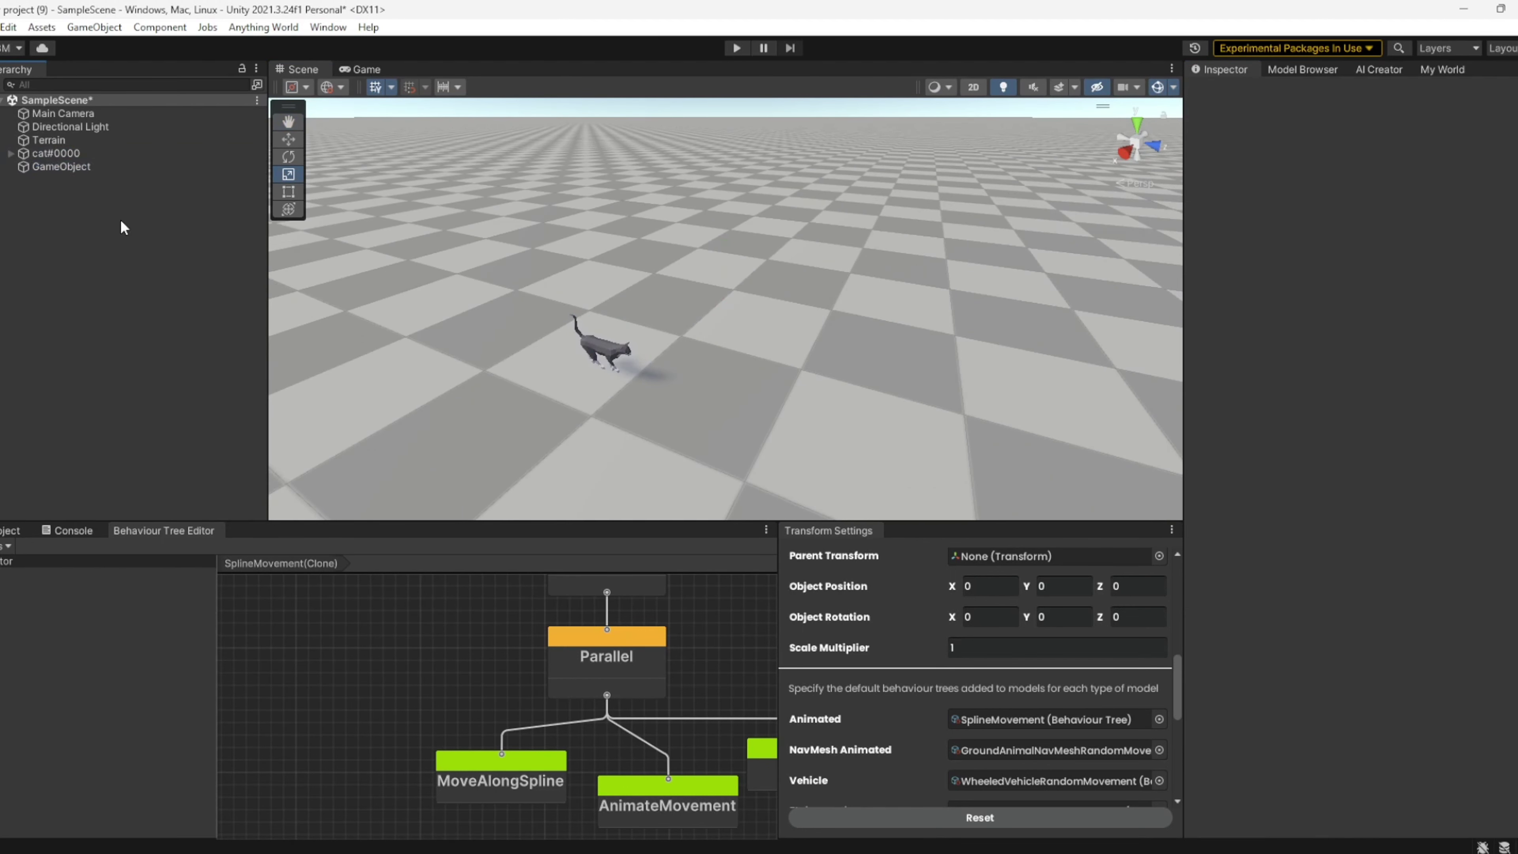
pyautogui.click(143, 167)
pyautogui.click(1321, 221)
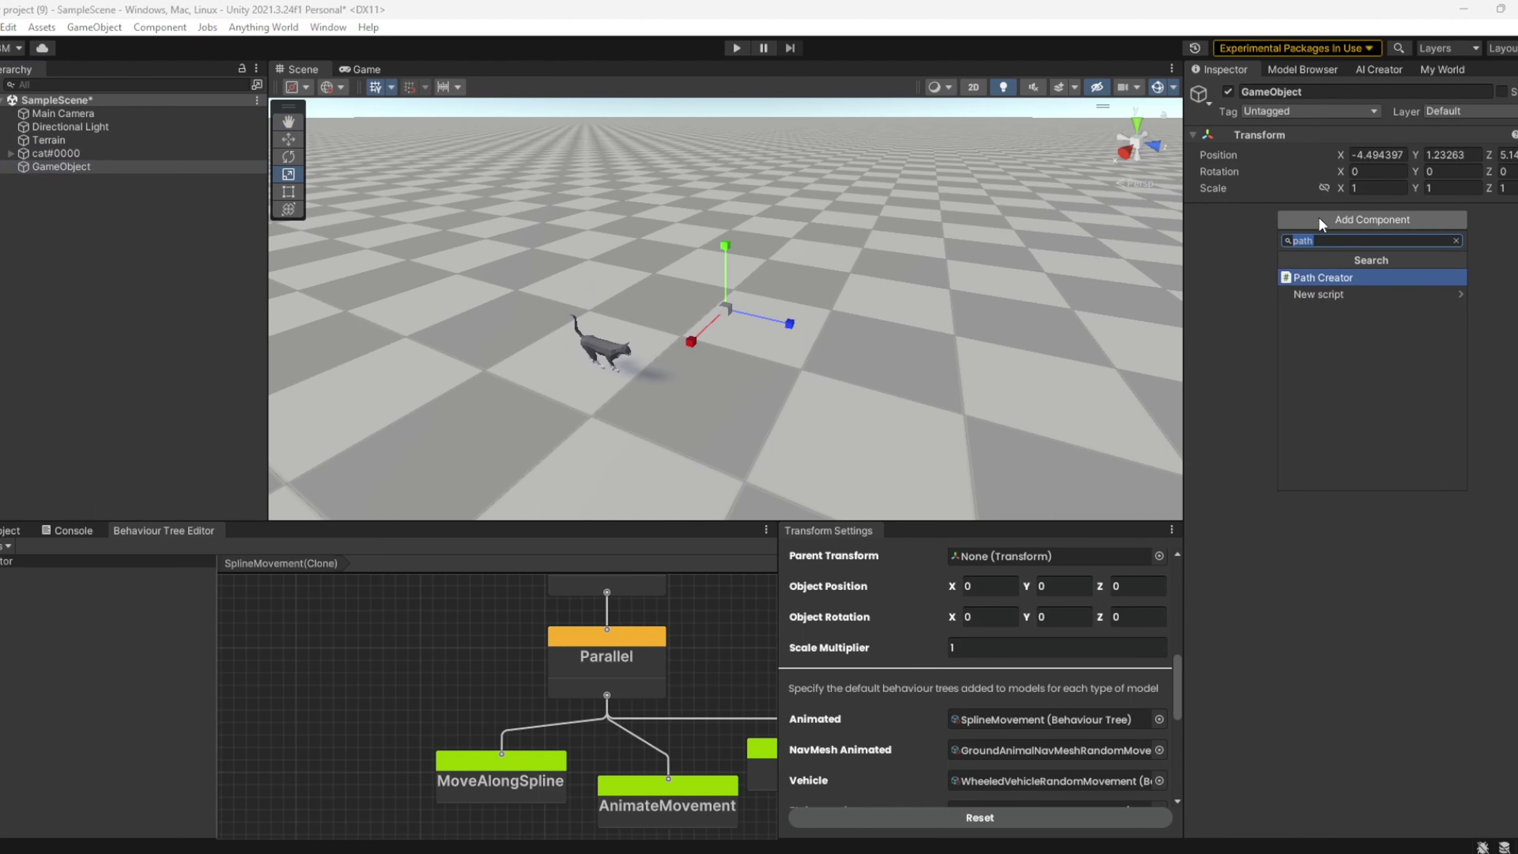
pyautogui.press('Return')
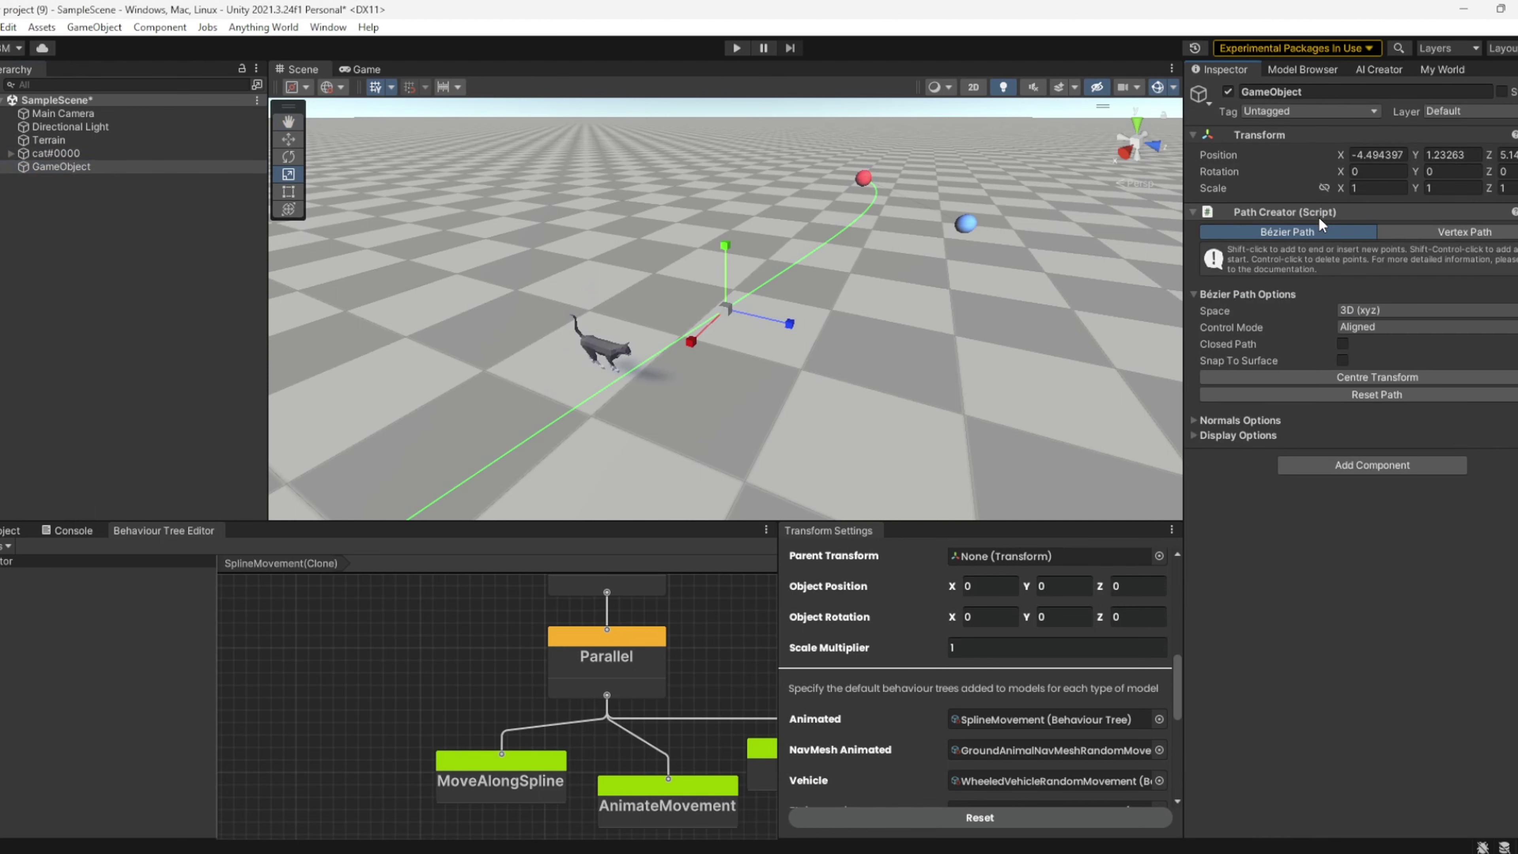
pyautogui.click(1370, 312)
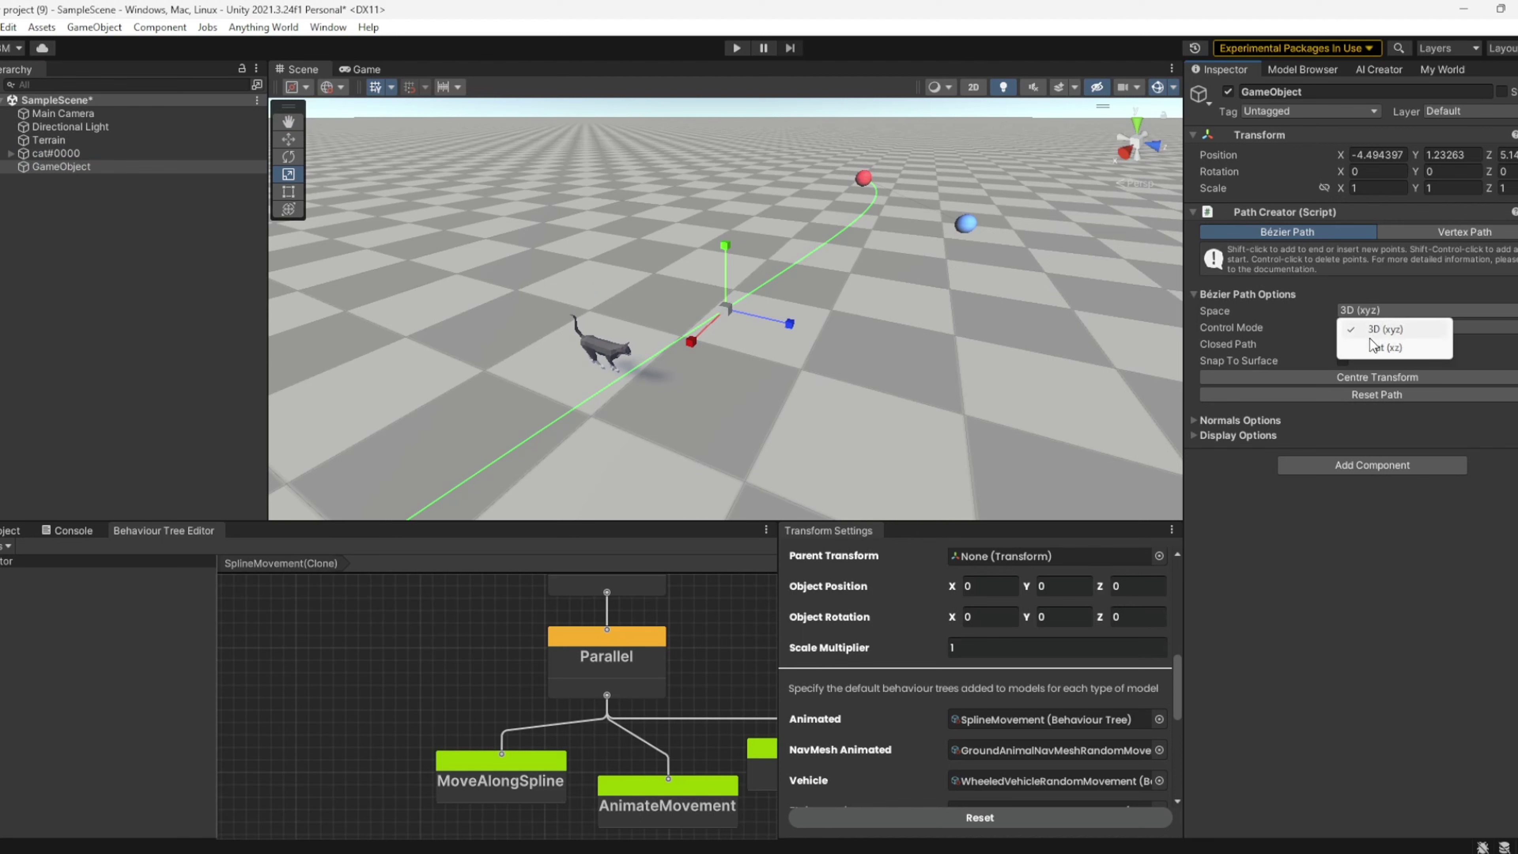
pyautogui.click(1375, 329)
# Step: Assign GameObject as cat#0000's Path Creator and start Play mode
pyautogui.keyDown('alt'); pyautogui.moveTo(750, 348); pyautogui.dragTo(630, 293); pyautogui.keyUp('alt')
pyautogui.click(55, 155)
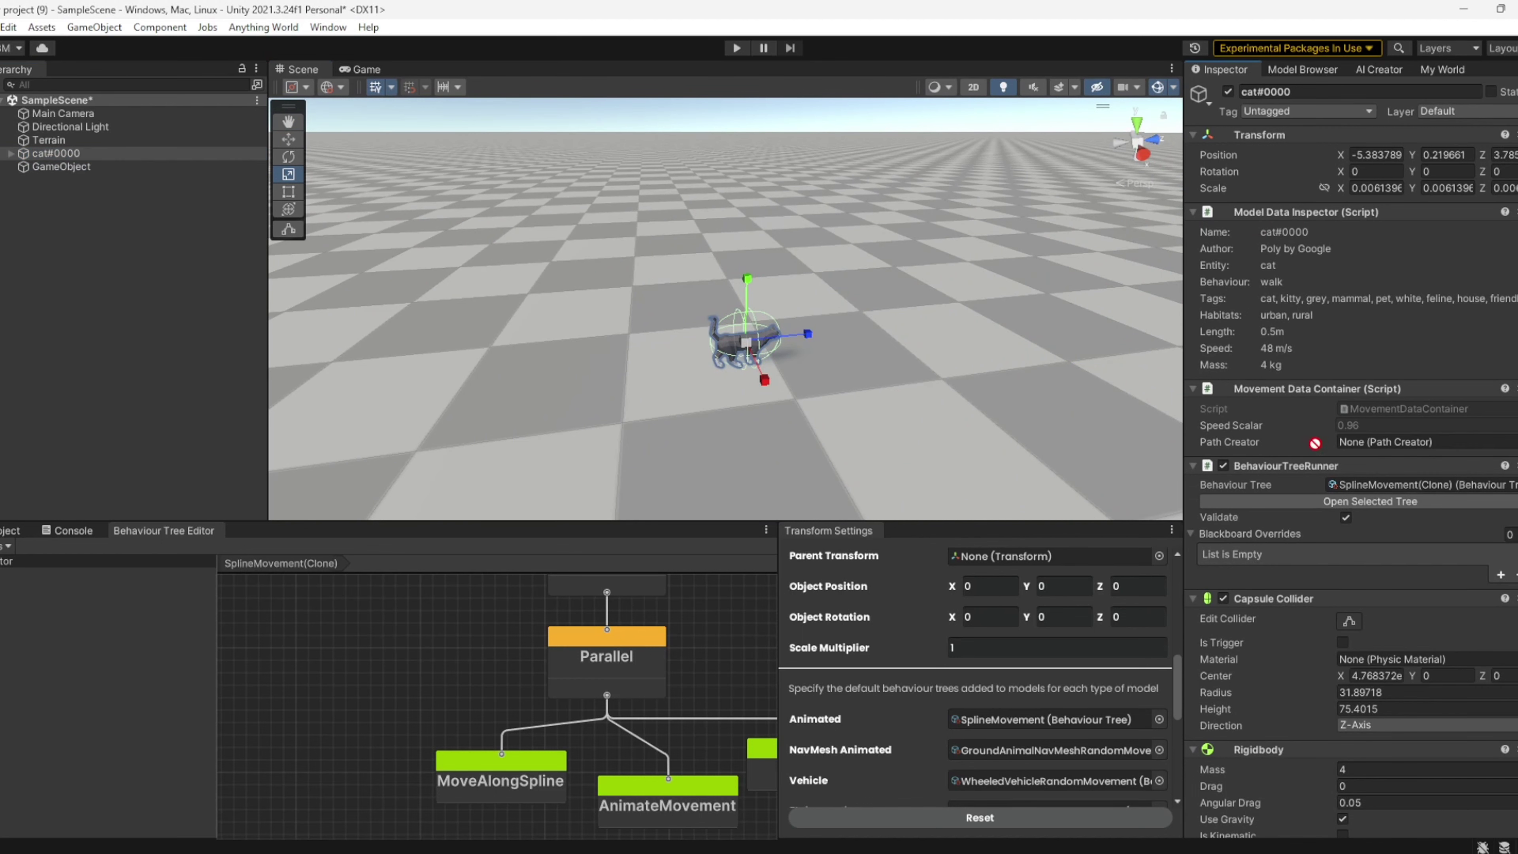
pyautogui.moveTo(1315, 443); pyautogui.dragTo(1348, 449)
pyautogui.click(737, 48)
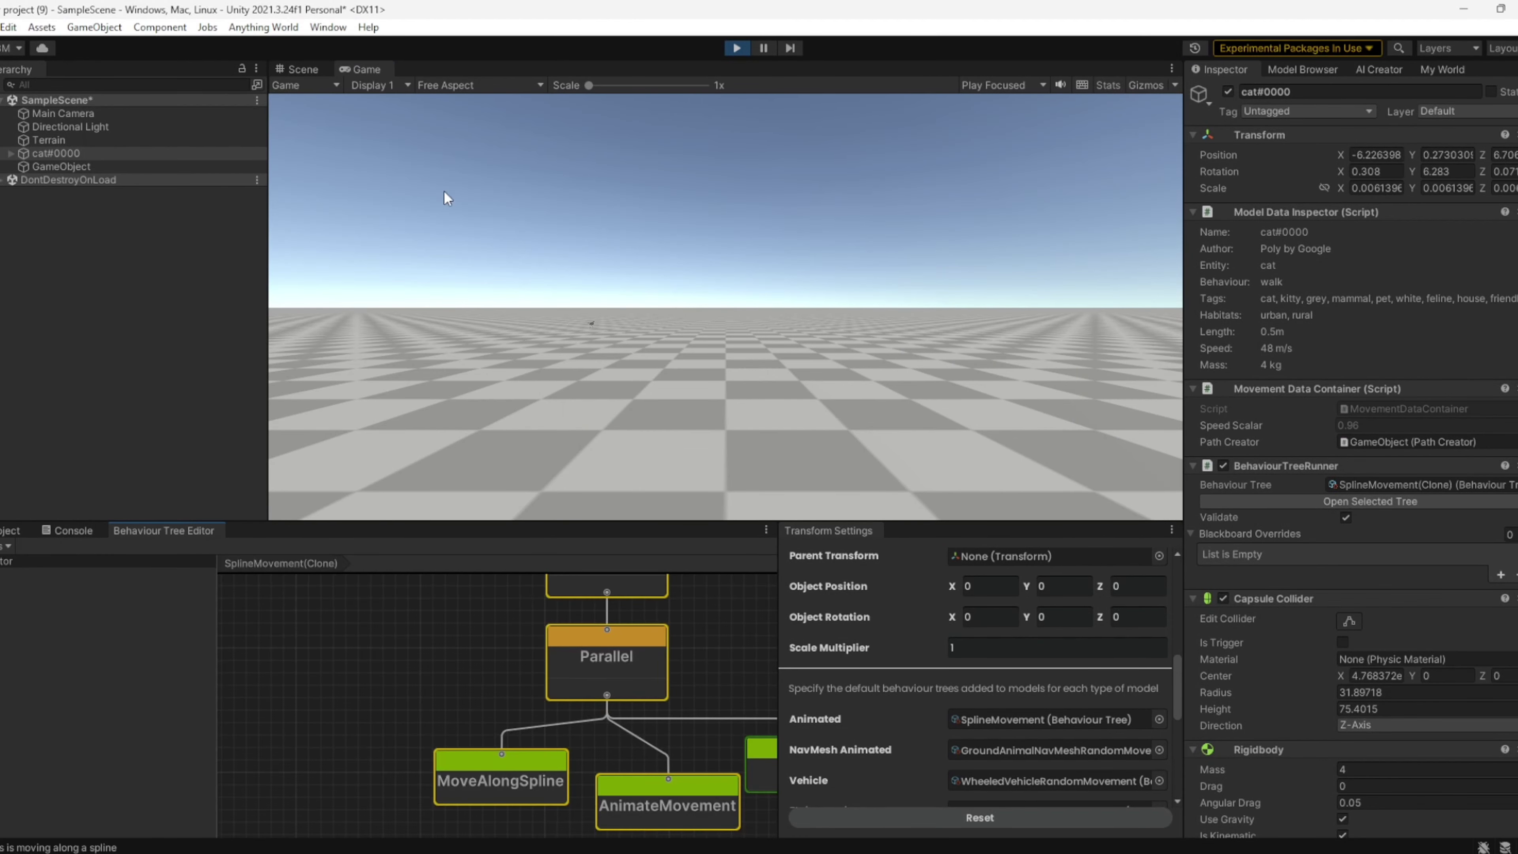
# Step: Check the cat's log in the Console, then move MoveAlongSpline left in the live tree
pyautogui.click(73, 529)
pyautogui.click(153, 570)
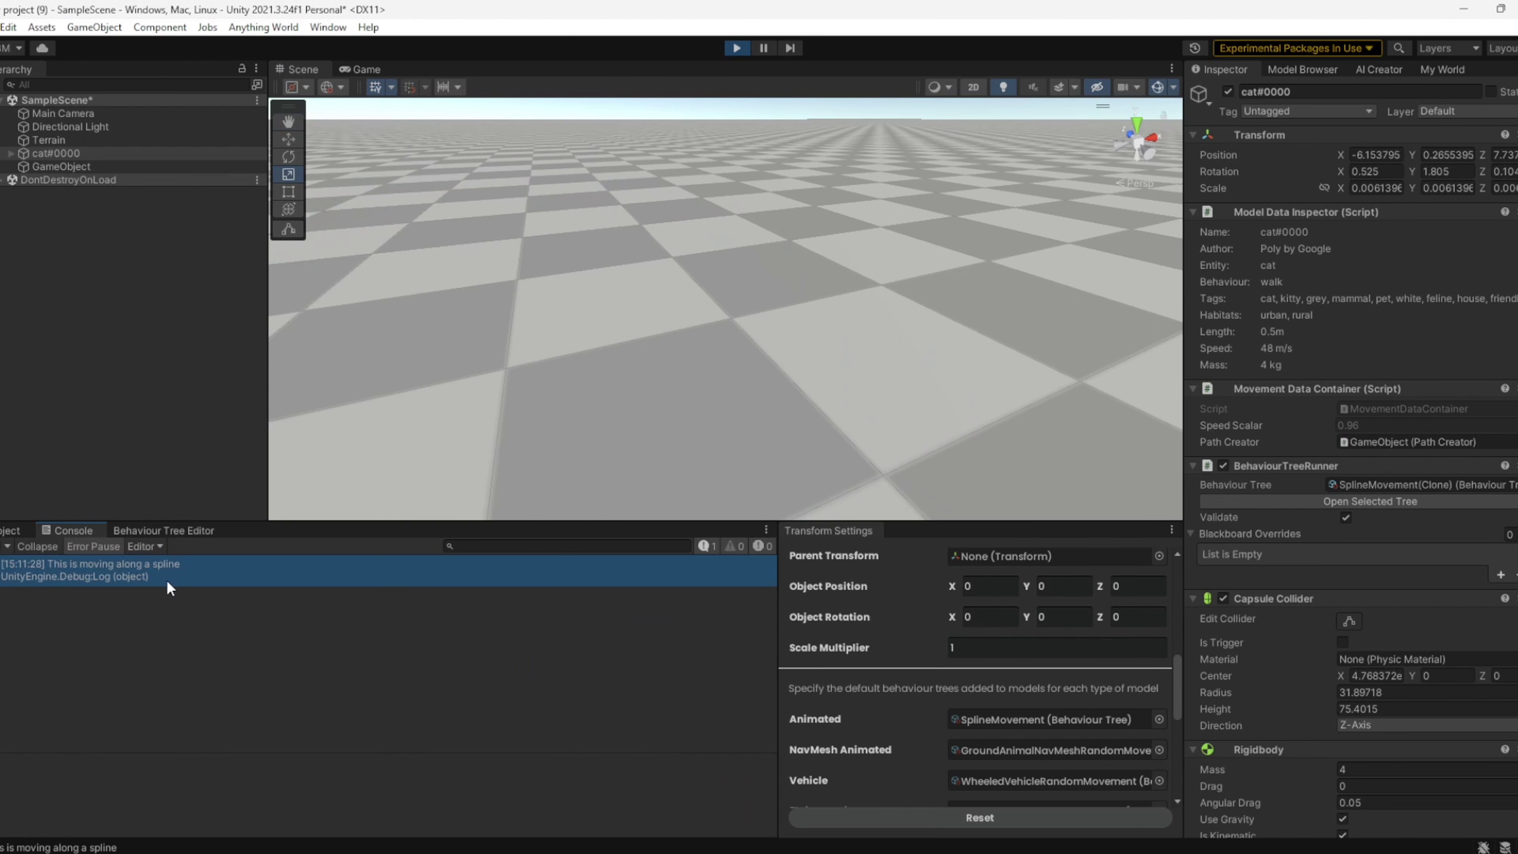
pyautogui.click(162, 530)
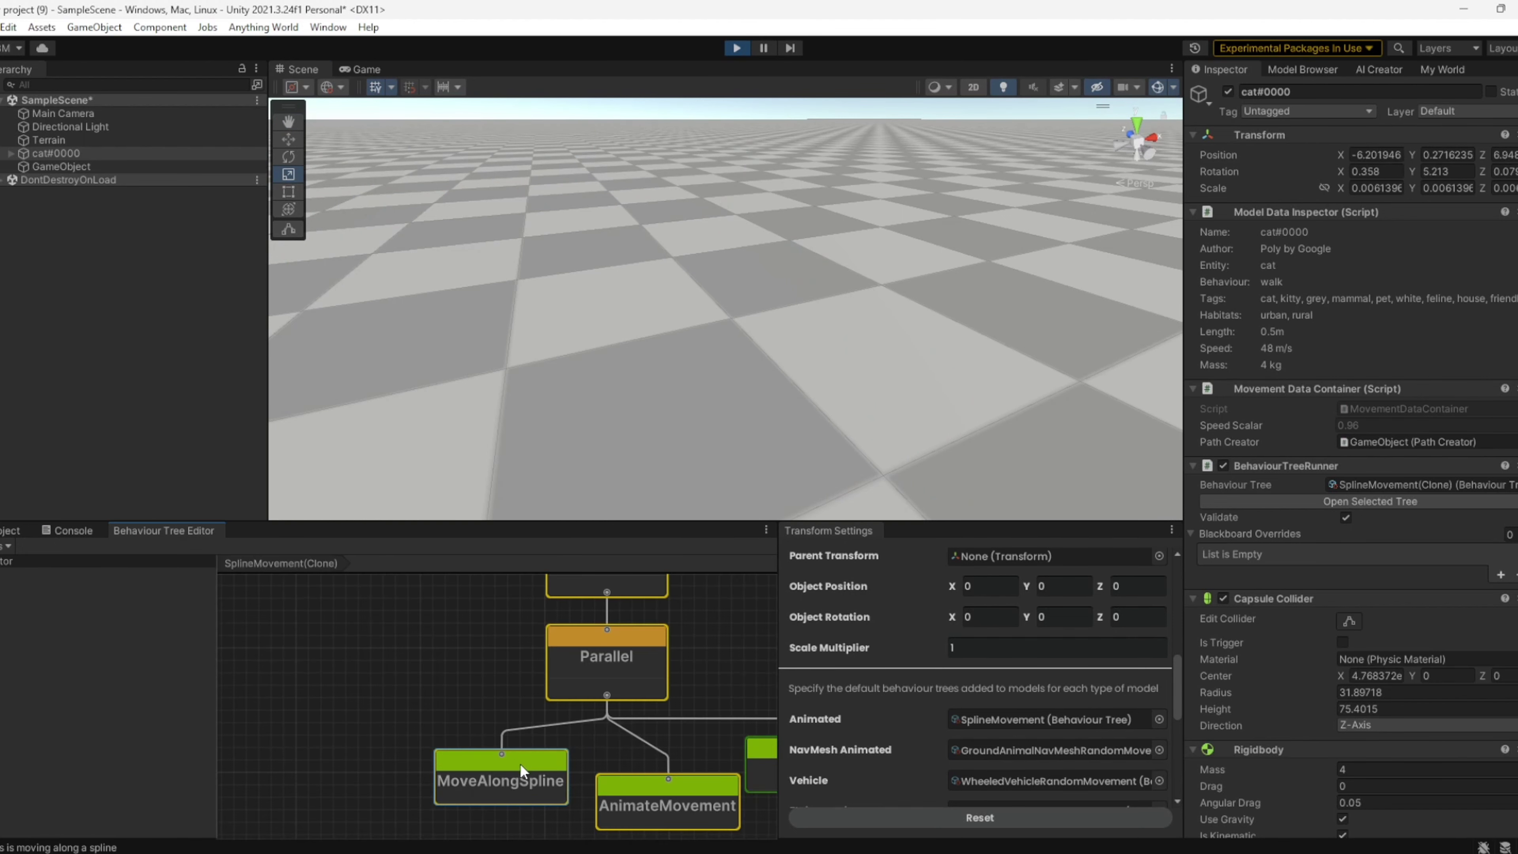
pyautogui.scroll(-4, 370, 673)
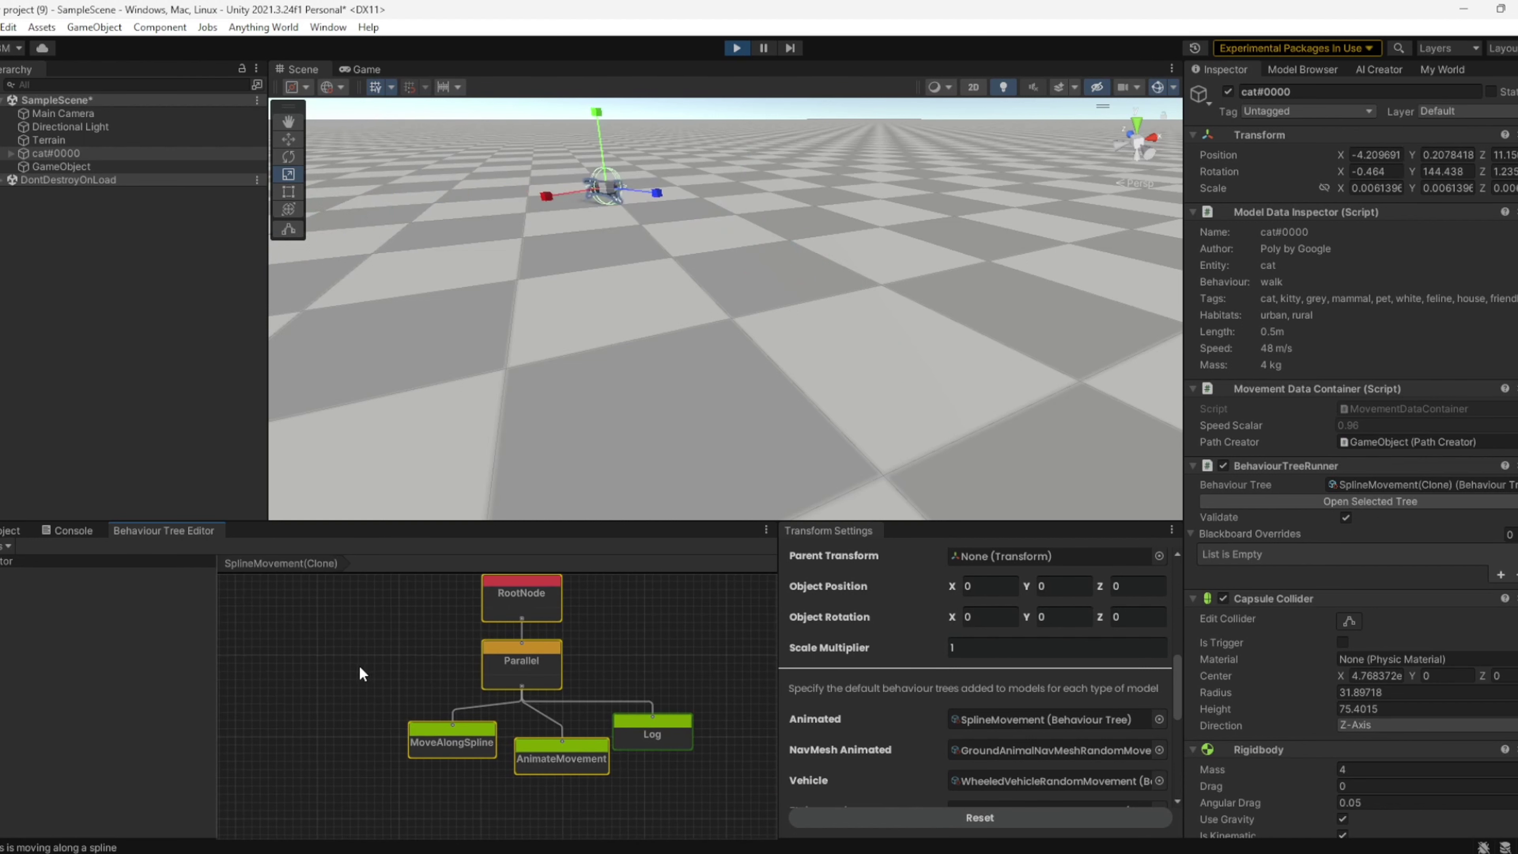
pyautogui.moveTo(437, 732); pyautogui.dragTo(407, 731)
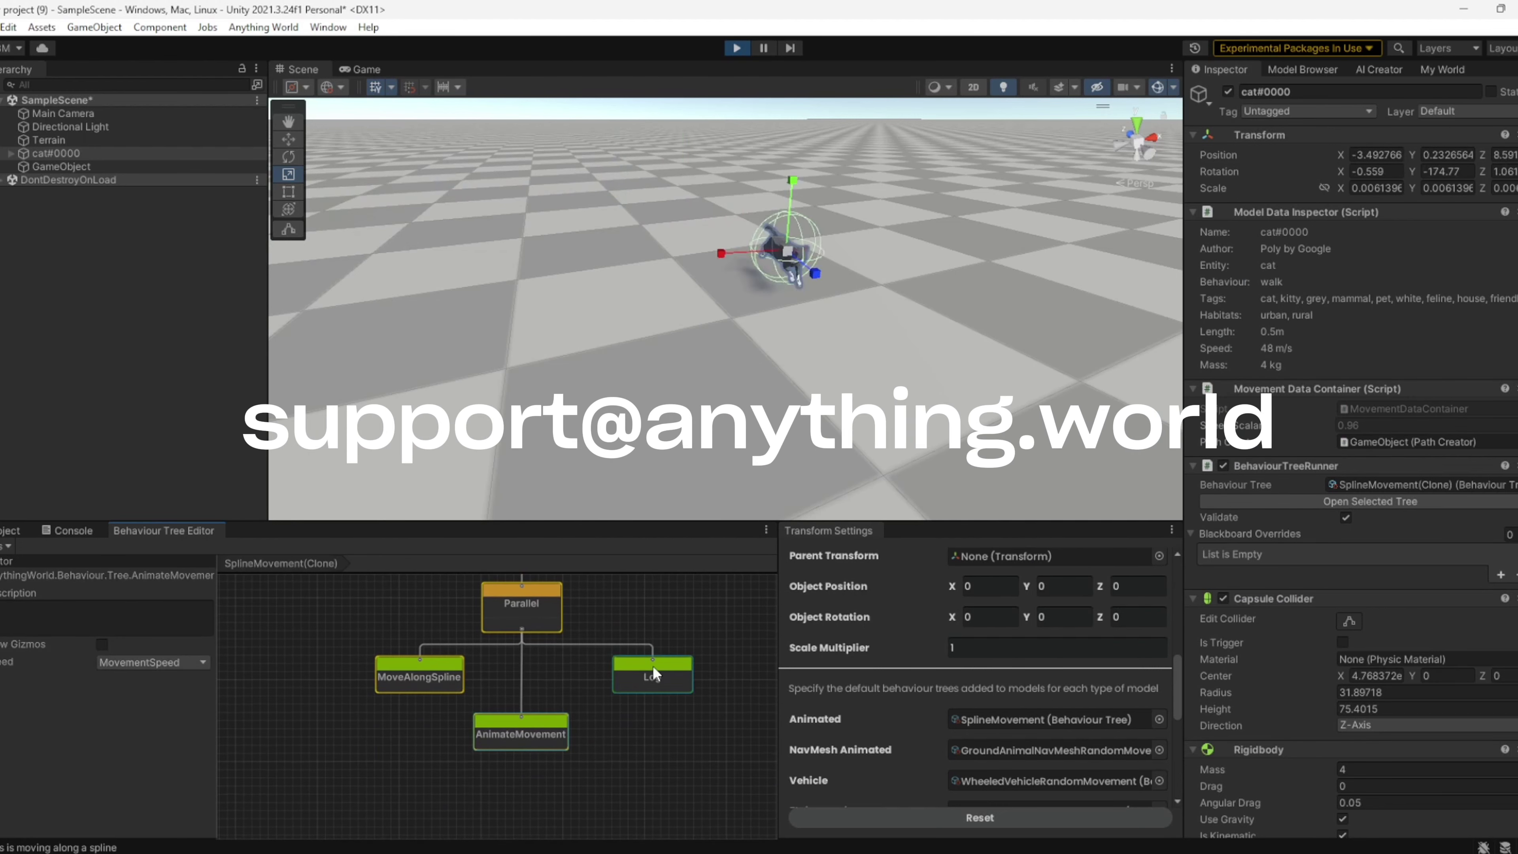
pyautogui.press('space')
pyautogui.press('Escape')
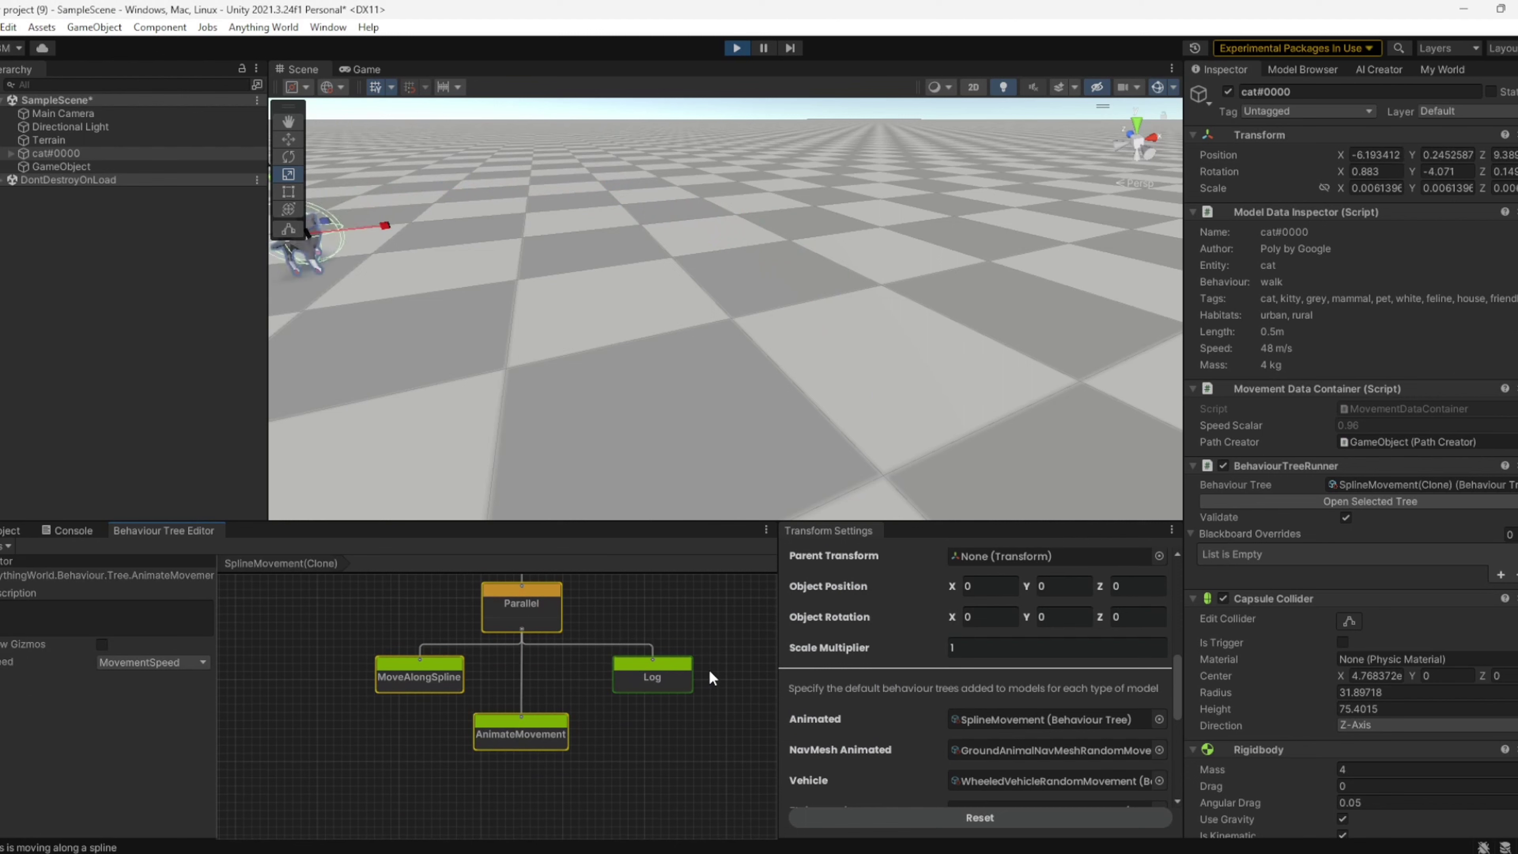